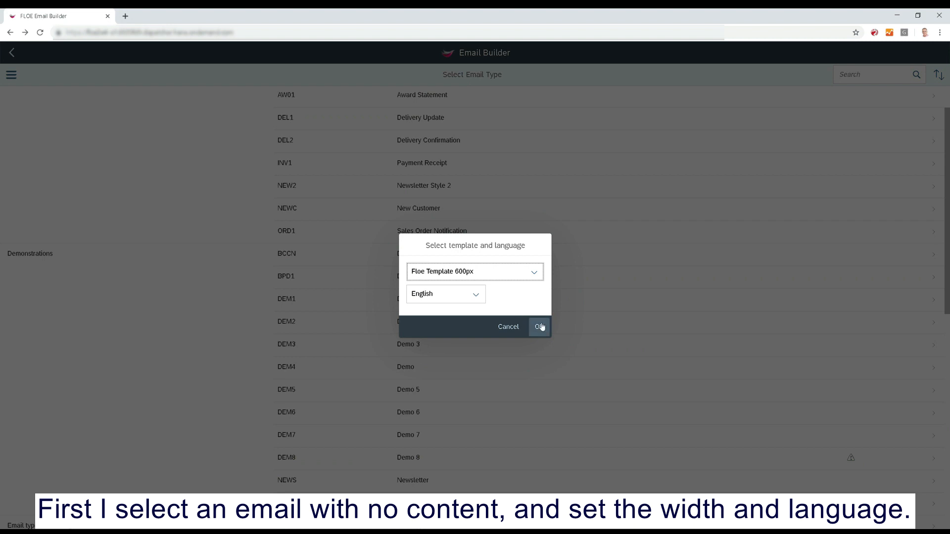
Open the email with Floe Template 600px in English and insert the Everso "Welcome to Eversogood" header block from the library.
left_click(539, 327)
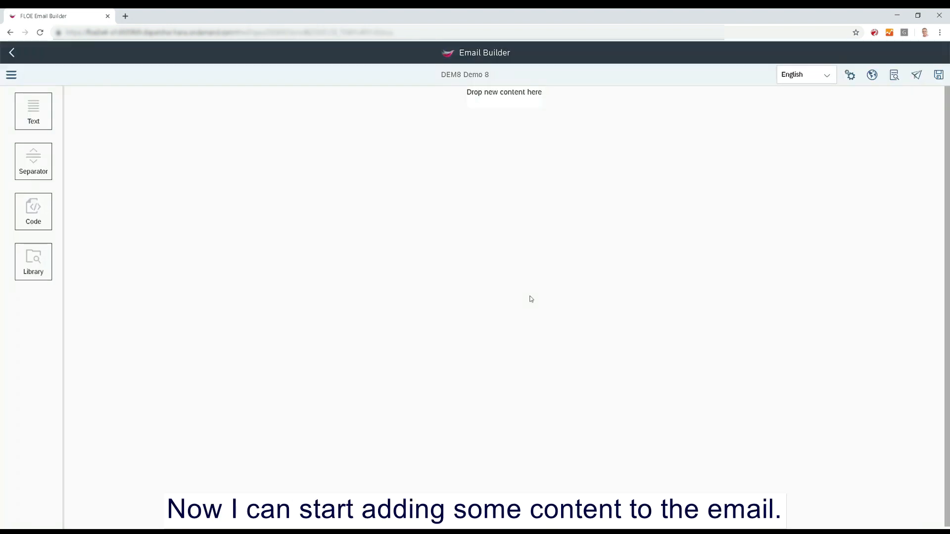
left_click_drag(35, 262, 490, 100)
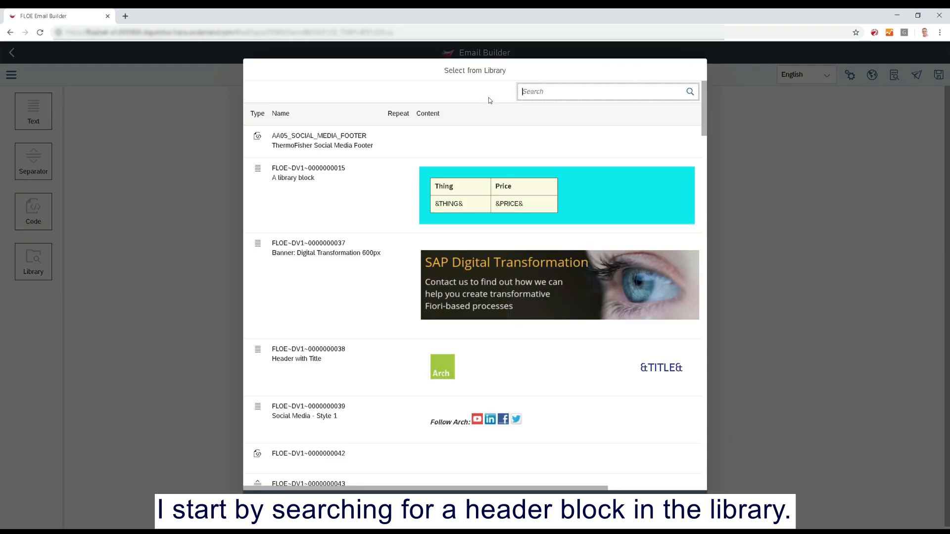
scroll(484, 235, "down", 5)
scroll(484, 240, "down", 15)
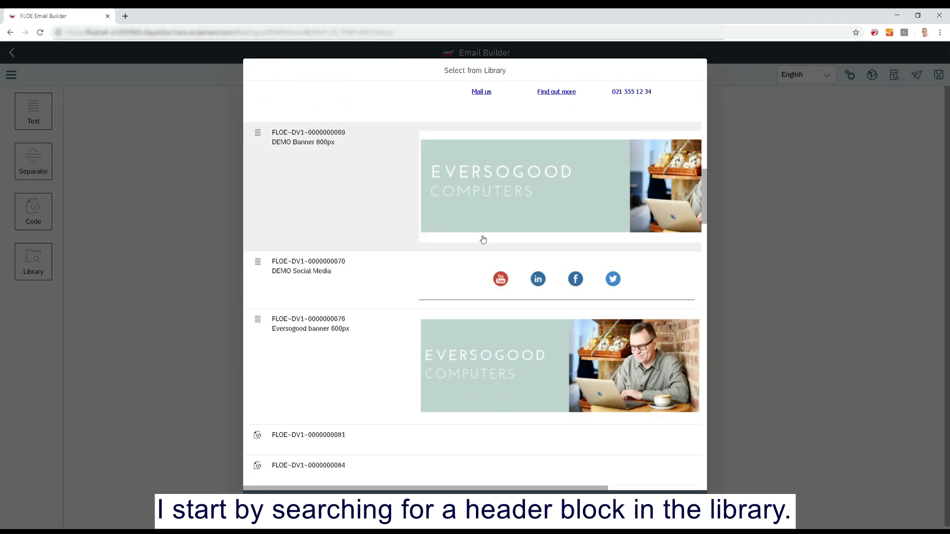
scroll(484, 240, "down", 8)
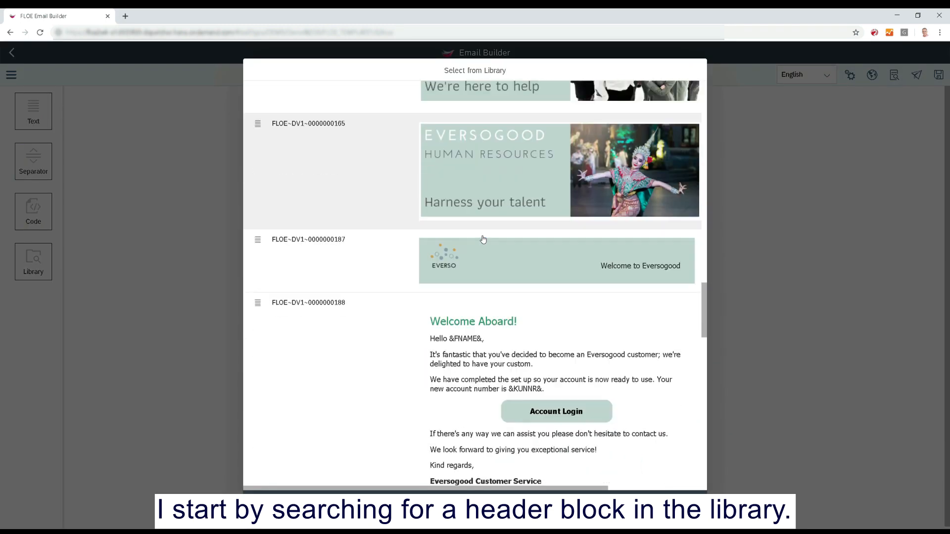
left_click(507, 226)
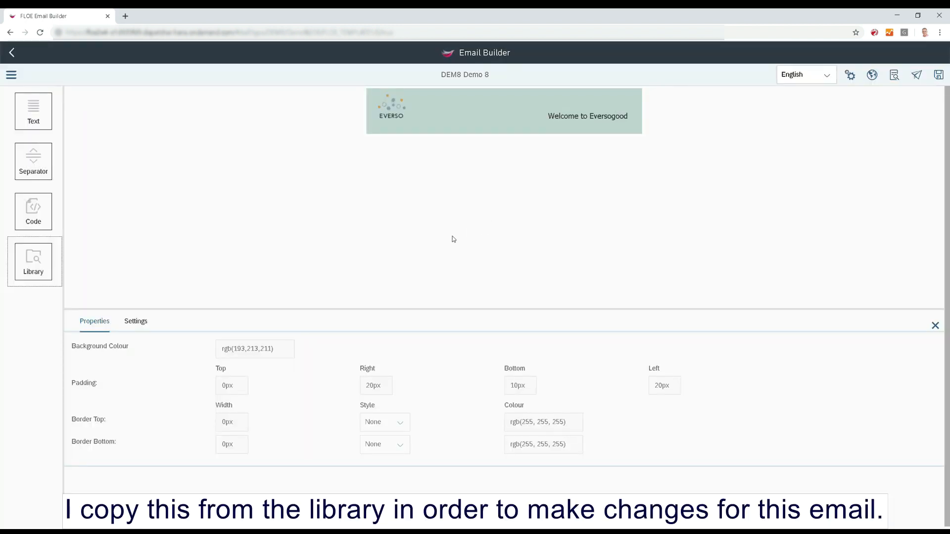
Turn off the header's Library Block setting and replace its welcome text with "Account Statement".
left_click(136, 322)
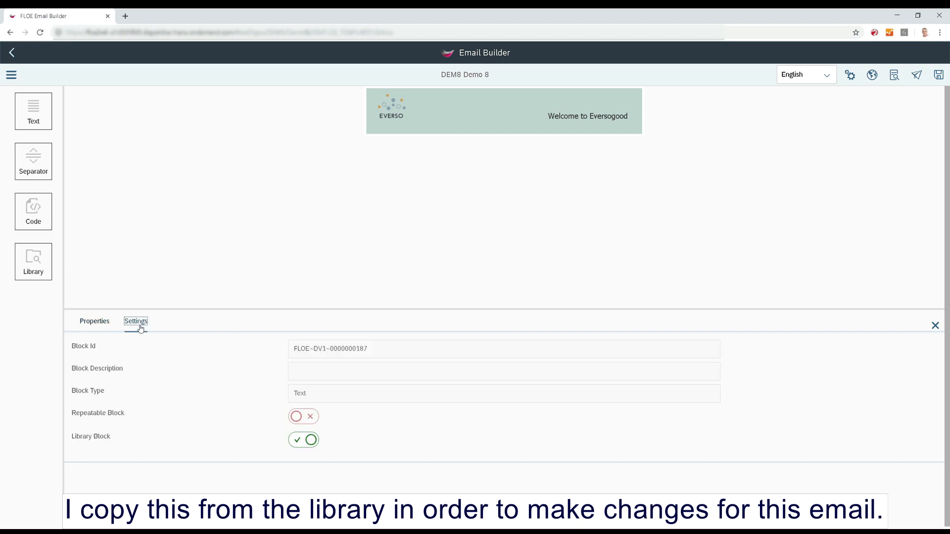
left_click(300, 446)
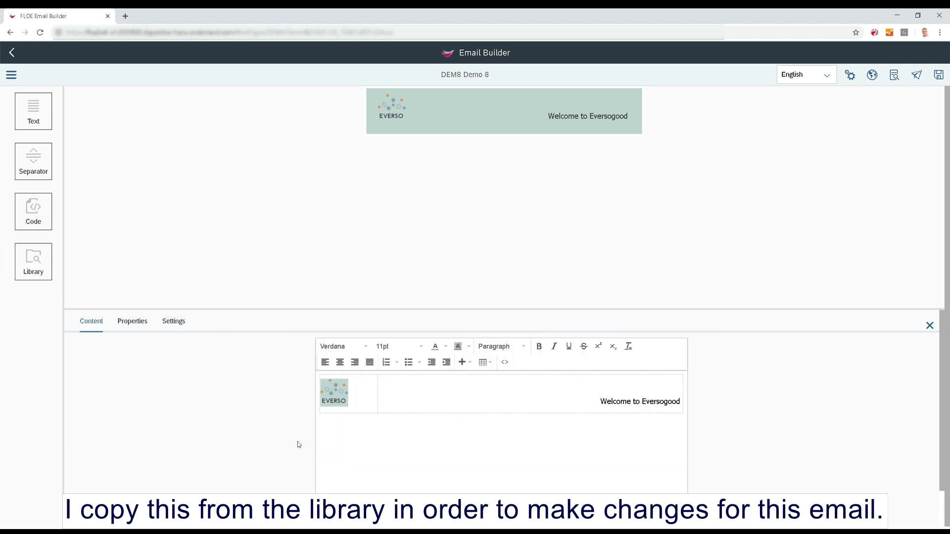
left_click_drag(601, 404, 683, 405)
type("A")
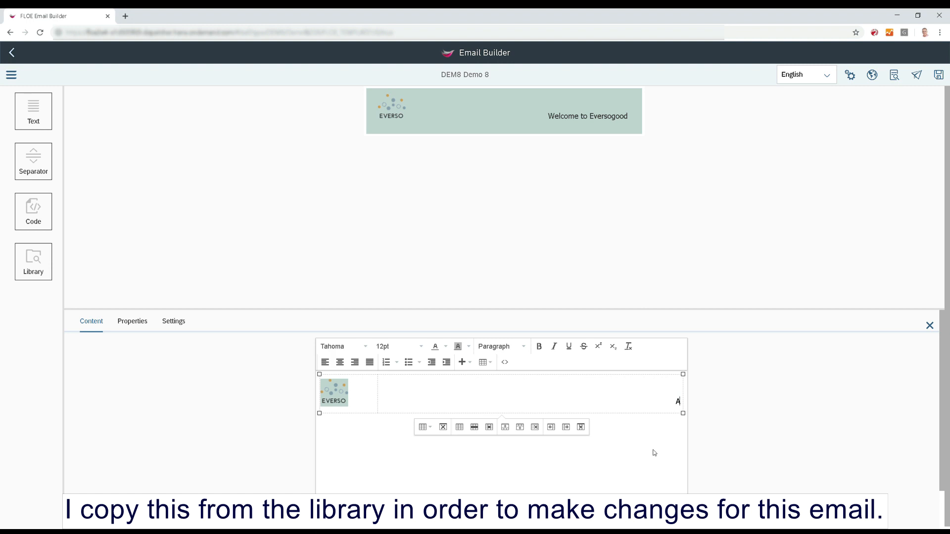
type("ccount Statement")
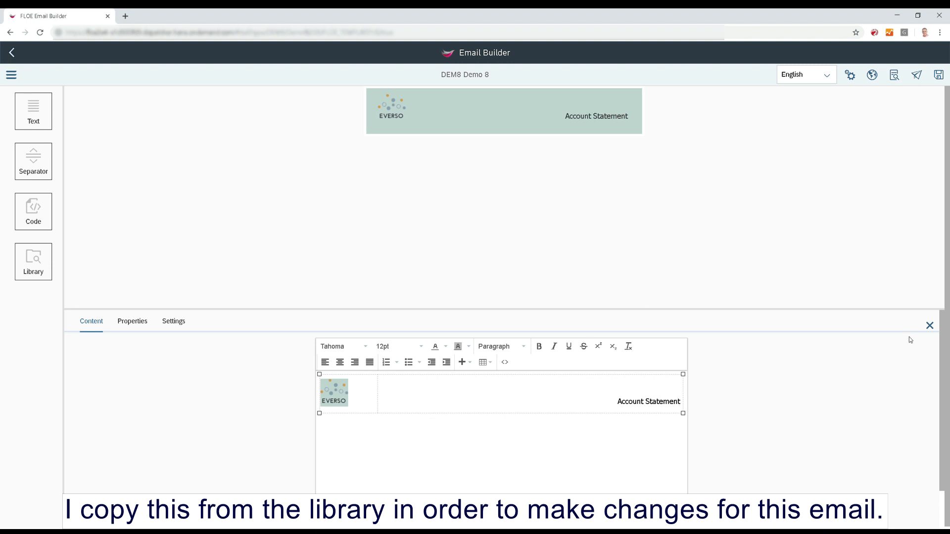
left_click(930, 326)
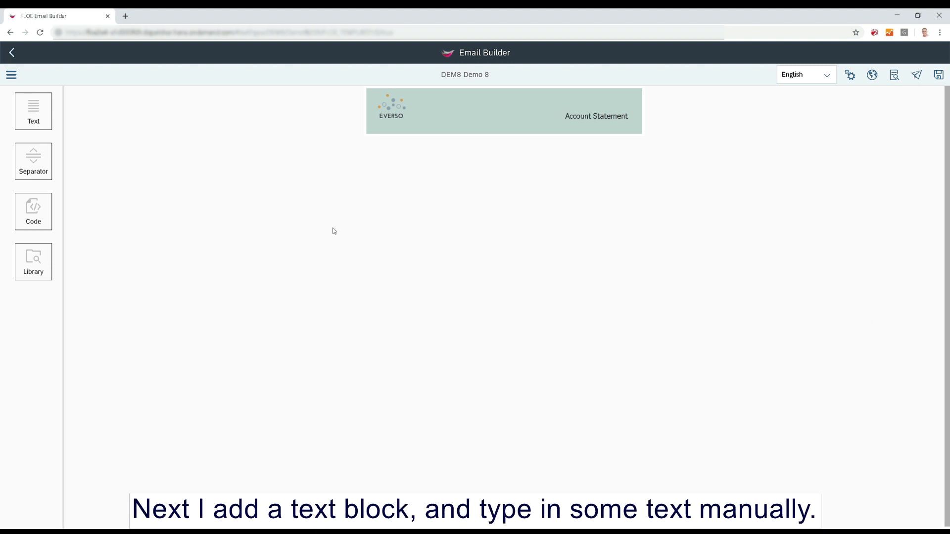
Add a text block below the header reading "Please find details of your current account balance and activity.".
left_click_drag(49, 116, 391, 144)
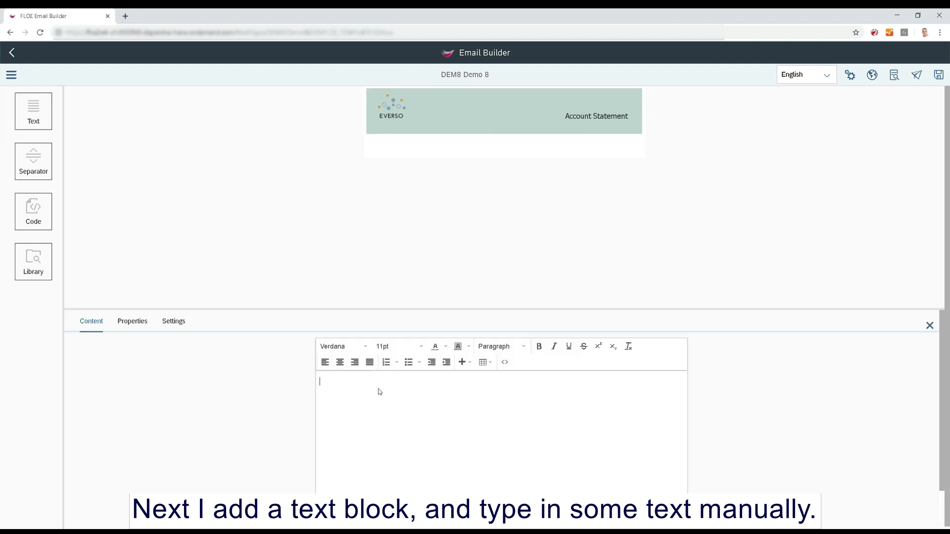
type("Please find details of your current a")
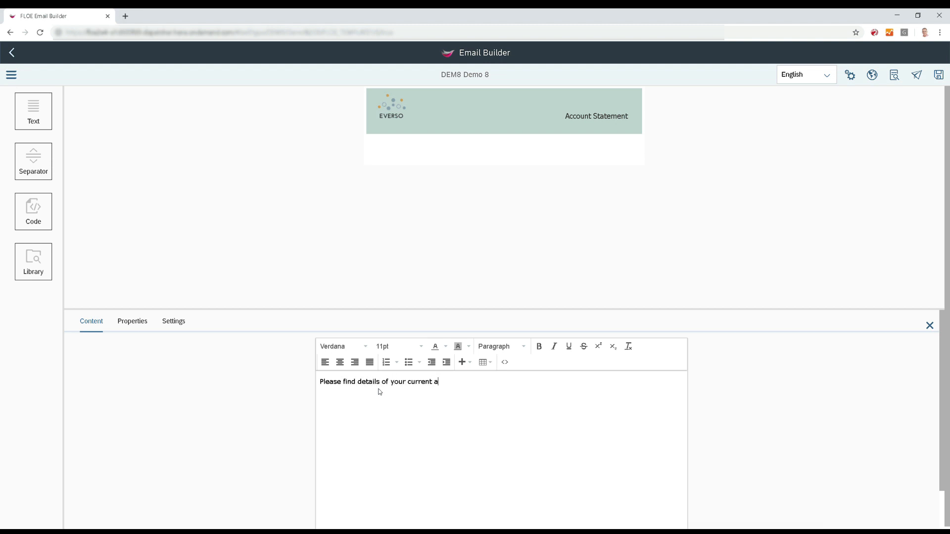
type("ccount balance and activity.")
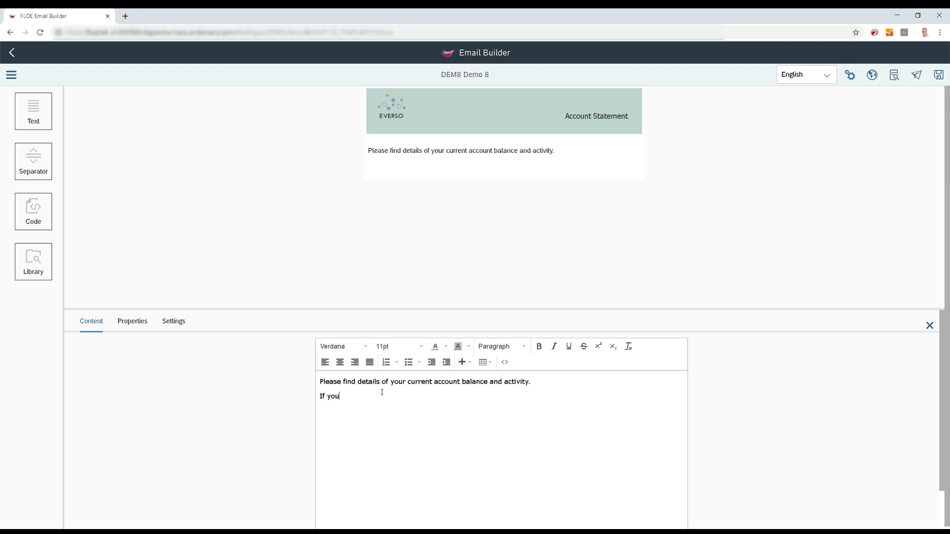
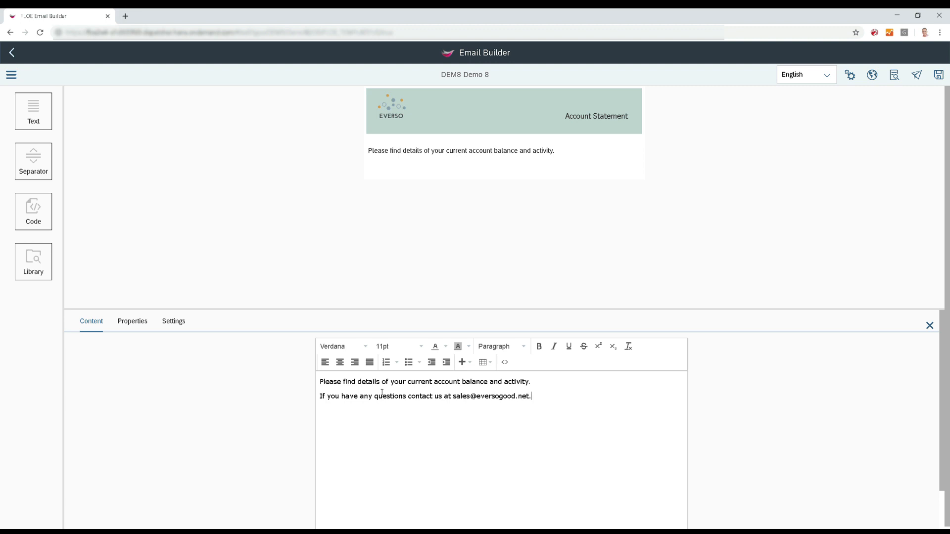
Add a second line "If you have any questions contact us at" followed by the sales e-mail address.
key("Return")
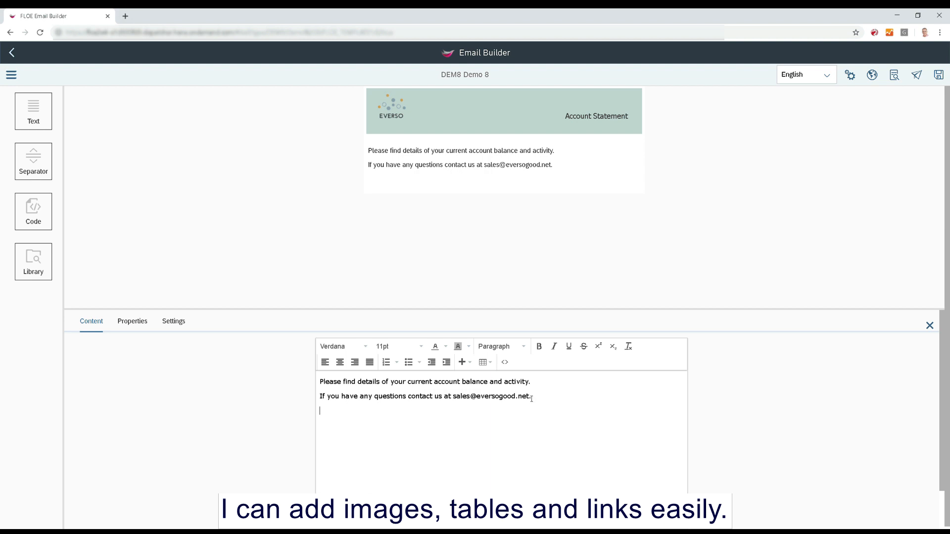
Turn the sales e-mail address in the second line into a mailto link.
left_click_drag(529, 398, 457, 400)
left_click(470, 363)
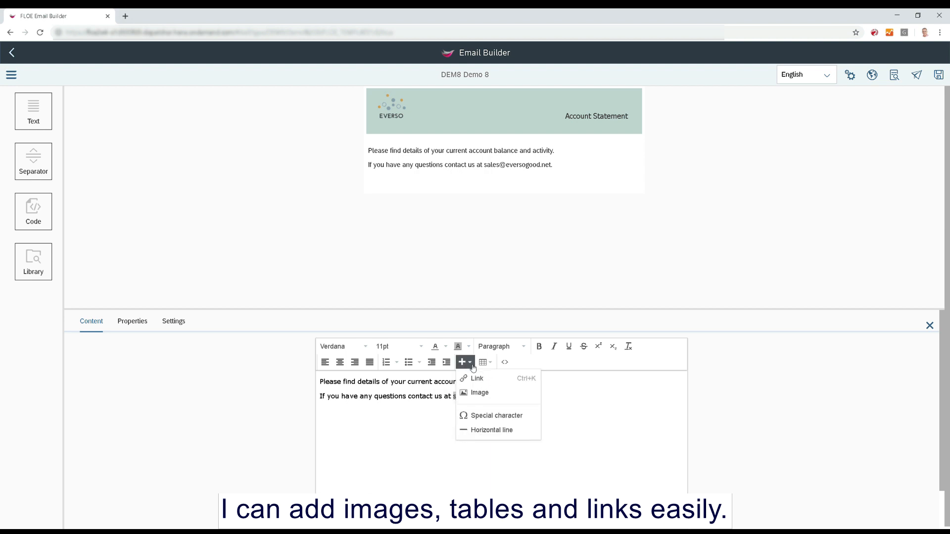
left_click(479, 380)
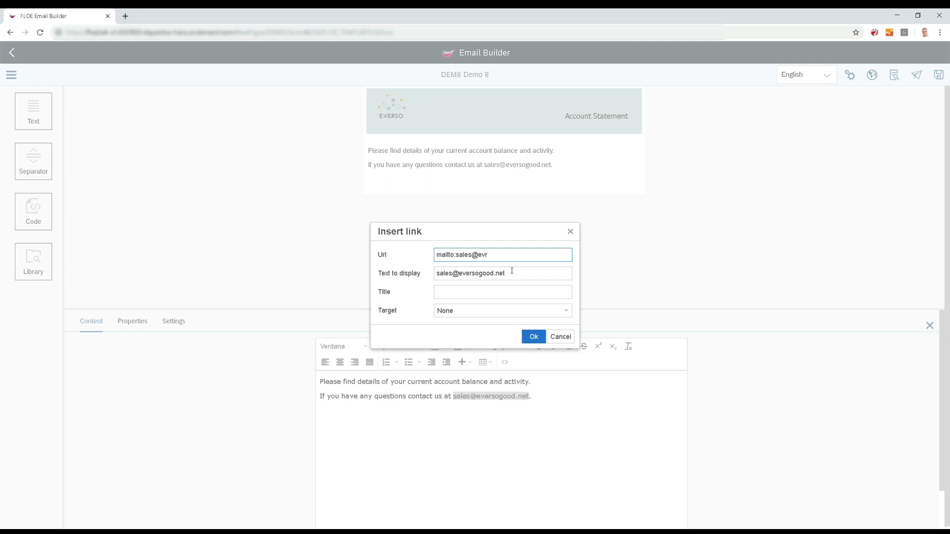
type("good.net")
left_click(537, 340)
left_click(507, 431)
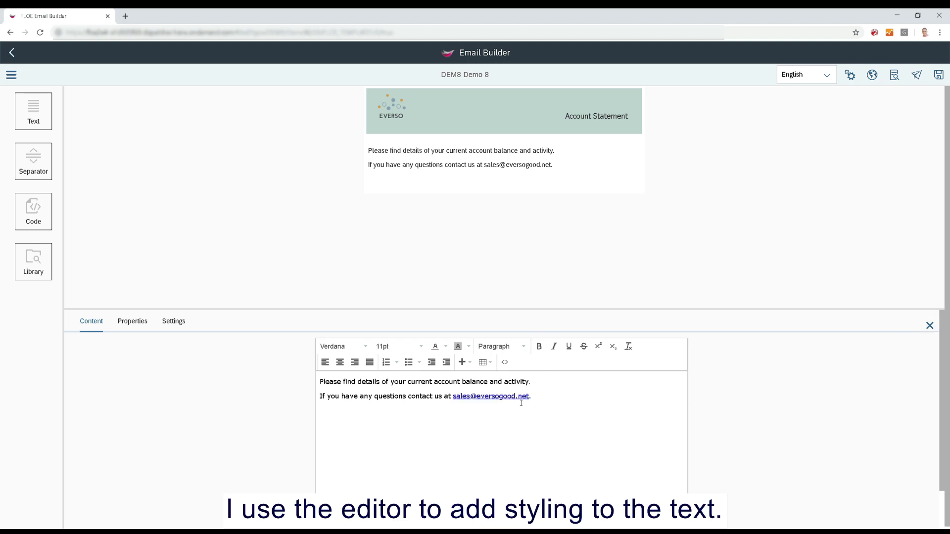
Set both lines of the text block to Tahoma at 12pt.
left_click_drag(521, 403, 318, 381)
left_click(366, 347)
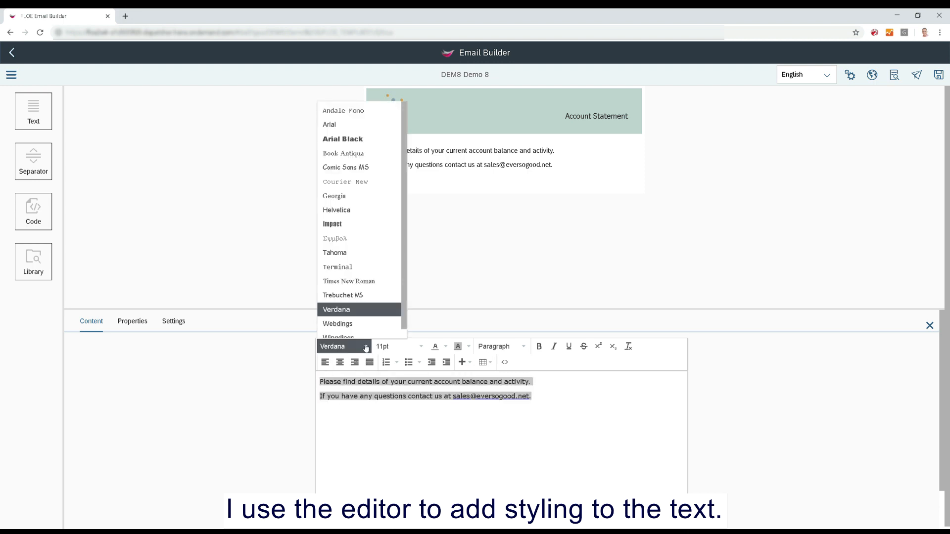
left_click(345, 254)
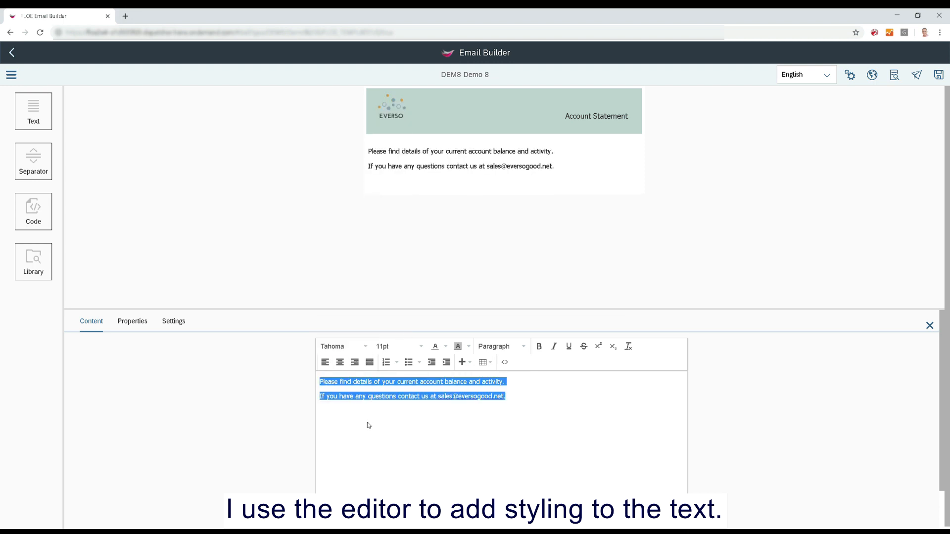
left_click(401, 348)
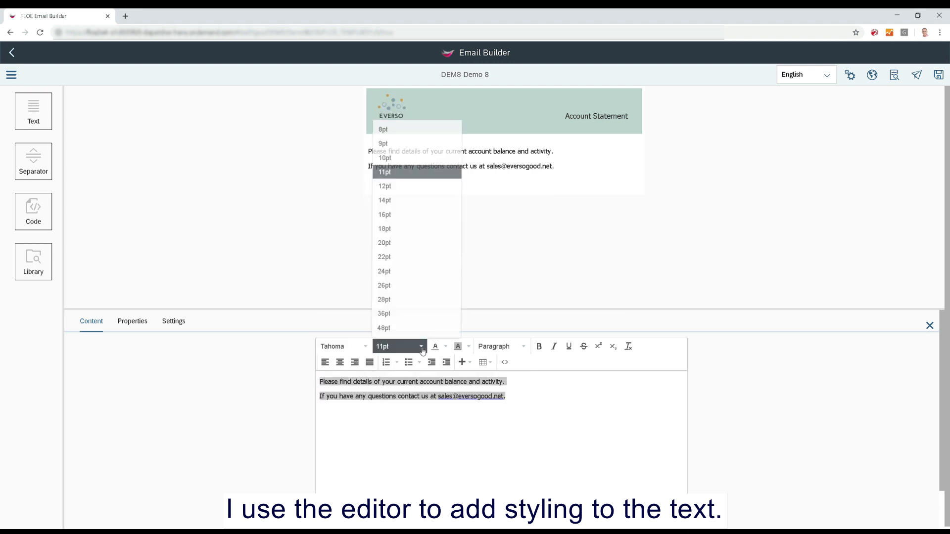
left_click(402, 192)
left_click(349, 435)
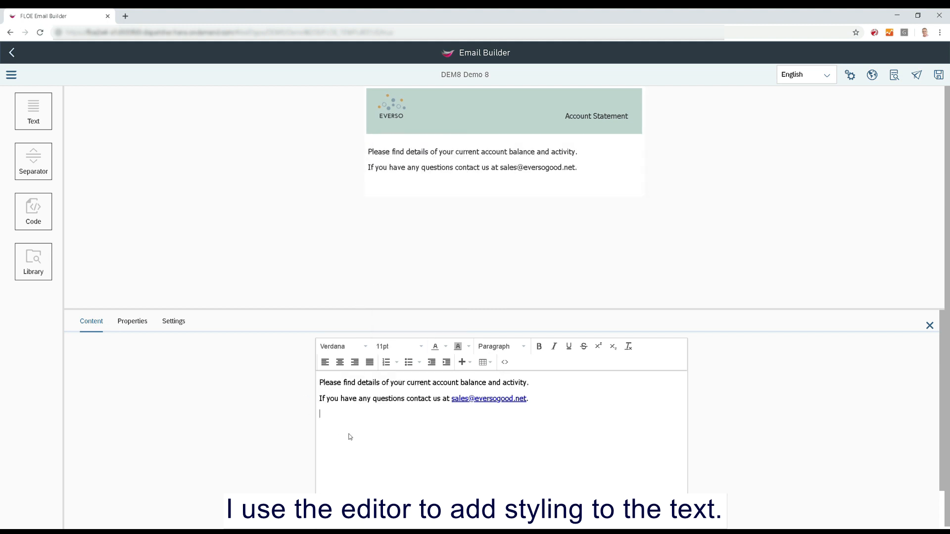
Set the text block's padding to 10px top and bottom and 20px right and left.
left_click(145, 326)
left_click(223, 385)
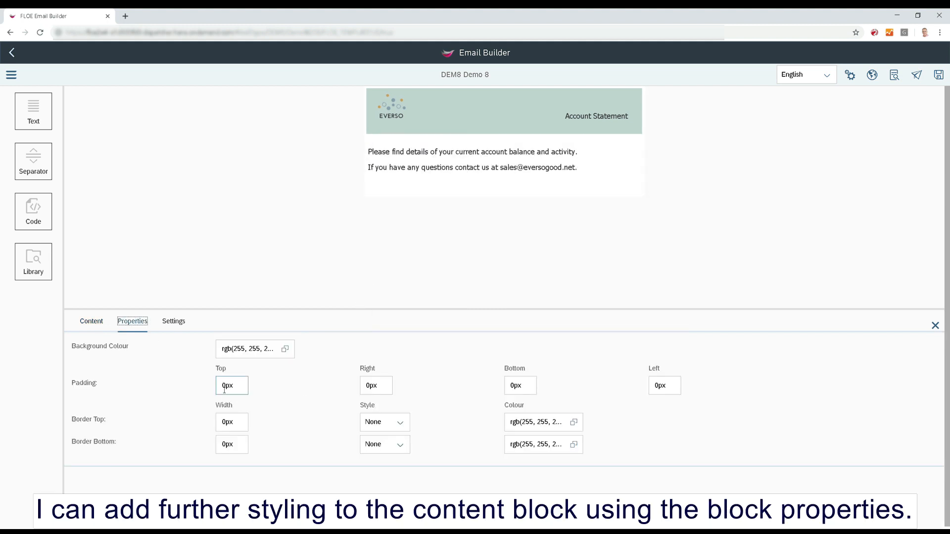
type("1")
left_click(367, 386)
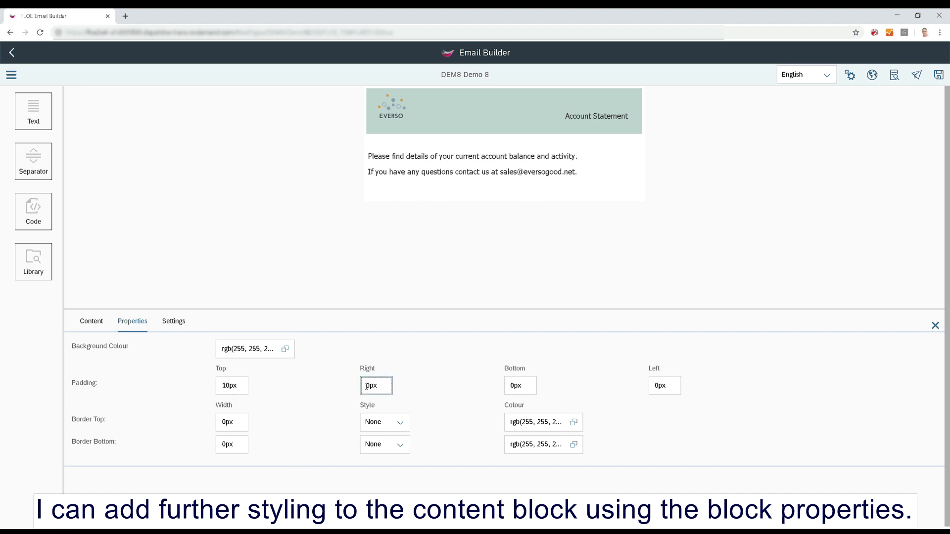
type("2")
left_click(512, 386)
type("1")
left_click(653, 389)
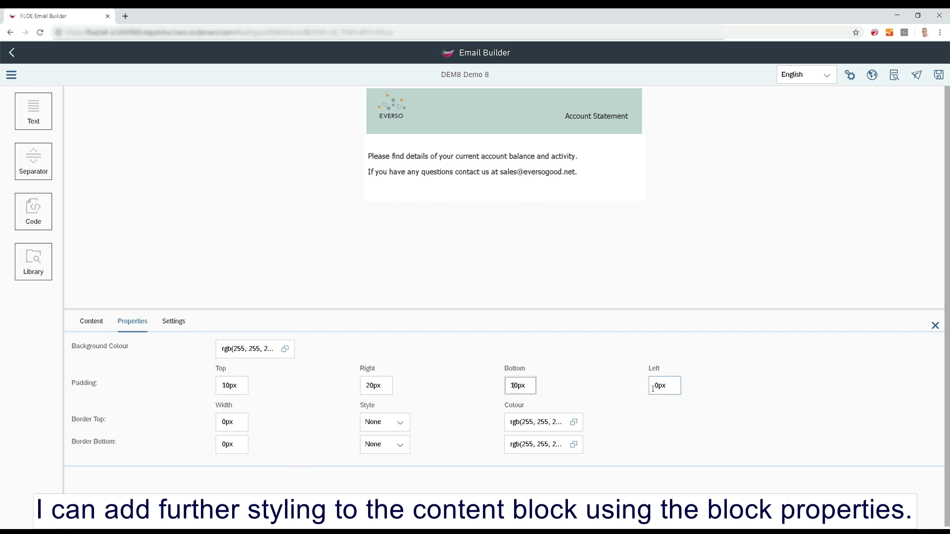
type("2")
left_click(654, 284)
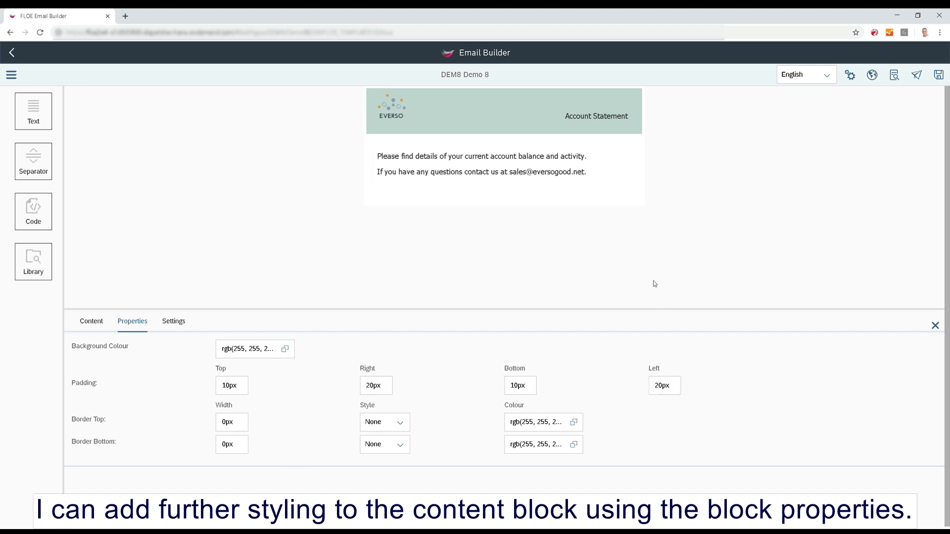
left_click(936, 326)
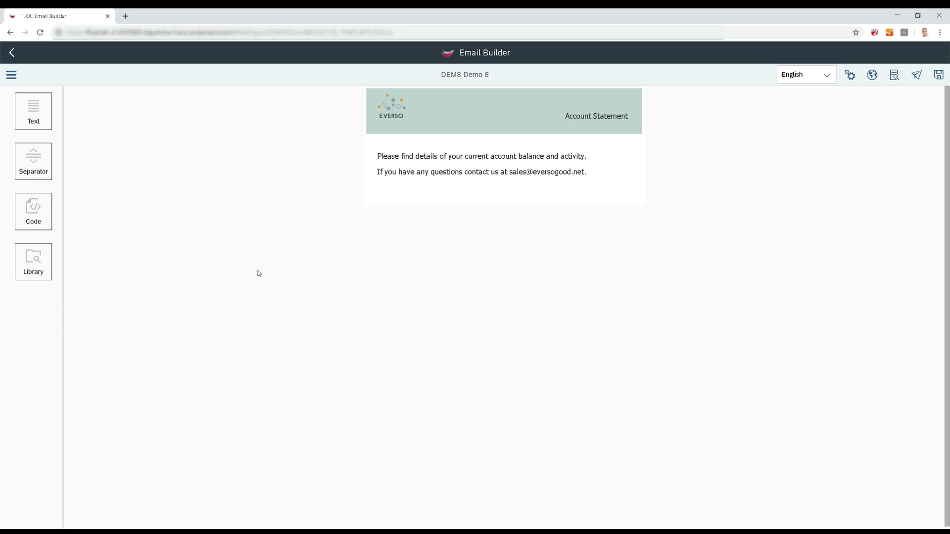
Add another text block below the introduction and paste the copied table with statement date, customer number and date range.
left_click_drag(33, 110, 396, 203)
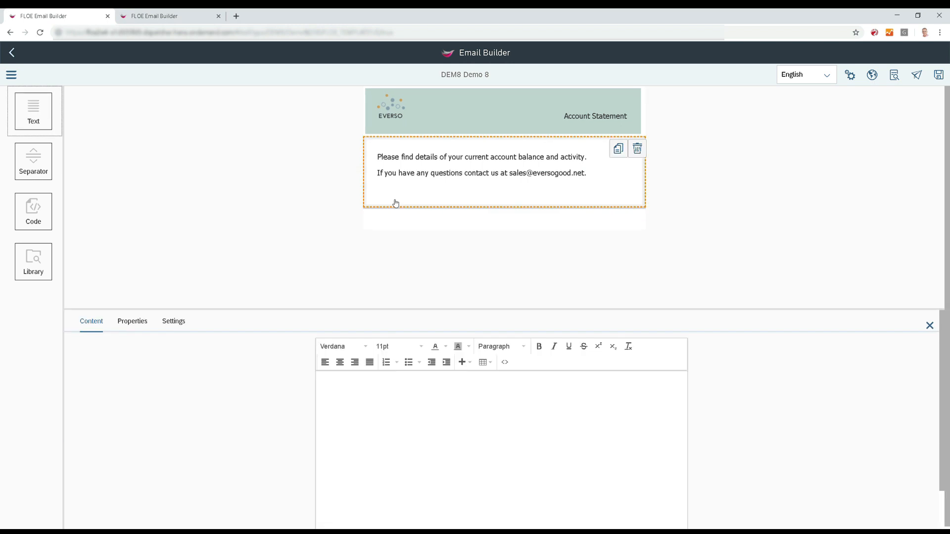
left_click(383, 386)
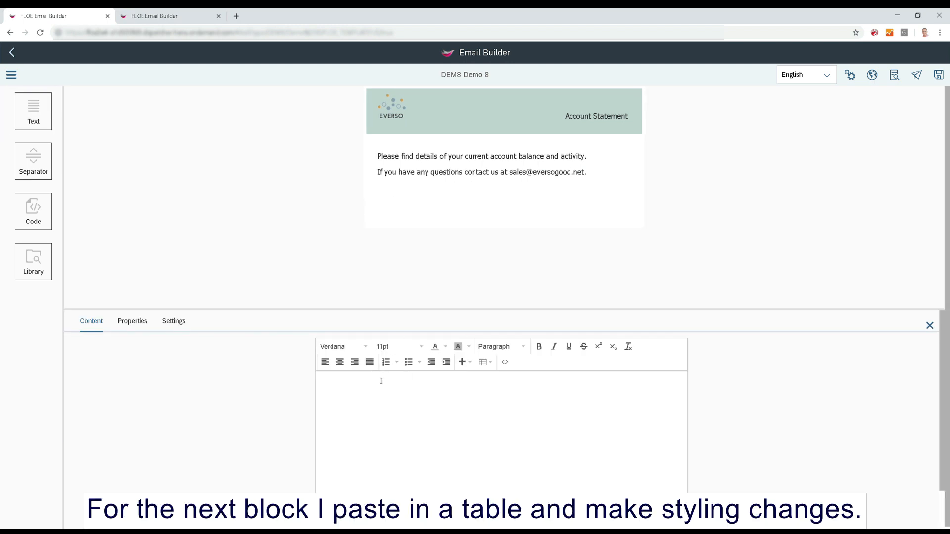
type("Statement Date:\t&STATEMENT_DATE&\tCustomer Number:\t&CUSTOMER_NUM& Account Statement from &DATE_FROM_FORMATTED& to &DATE_TO_FORMATTED&")
left_click(364, 441)
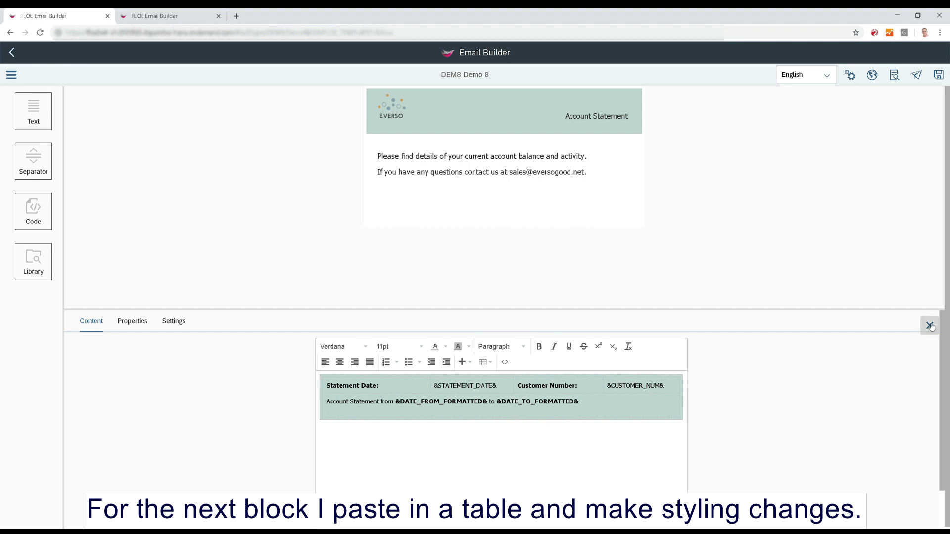
Set the statement table block's right and left padding to 20px.
left_click(145, 328)
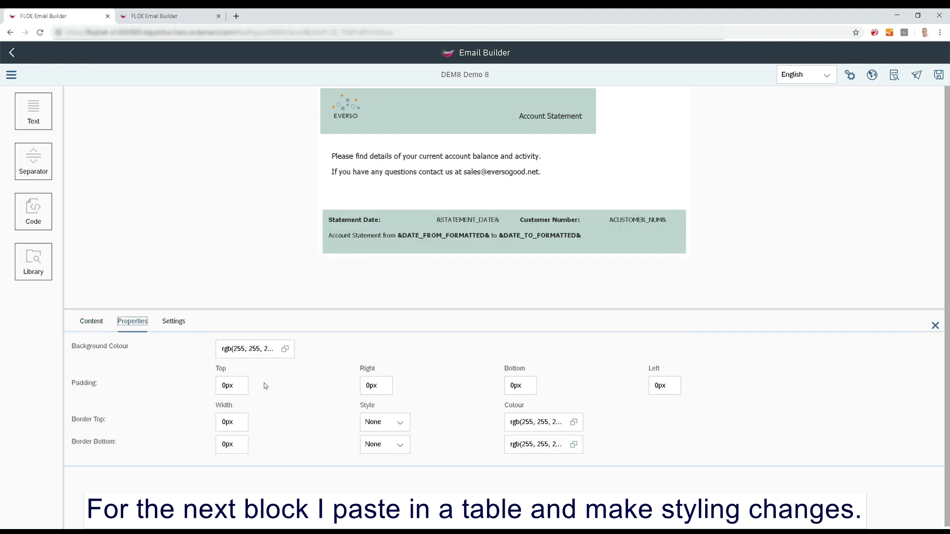
left_click(366, 387)
type("2")
left_click(654, 387)
type("2")
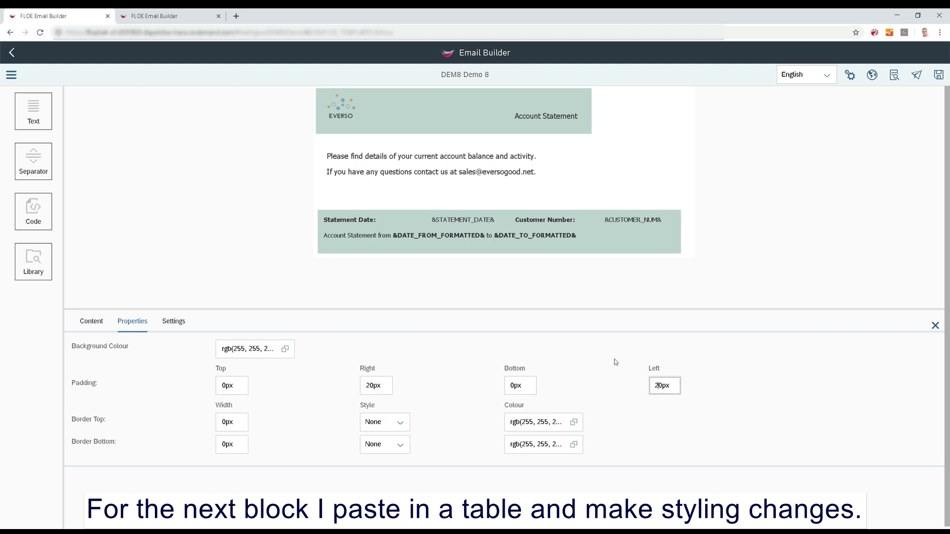
left_click(562, 292)
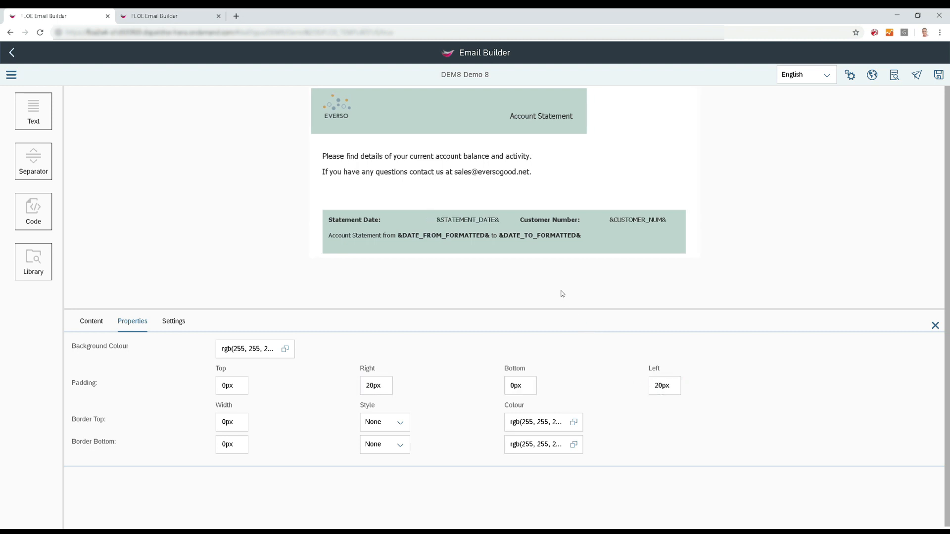
Narrow the Statement Date and Customer Number label columns in the table so their values sit closer to them.
left_click(85, 329)
left_click(450, 404)
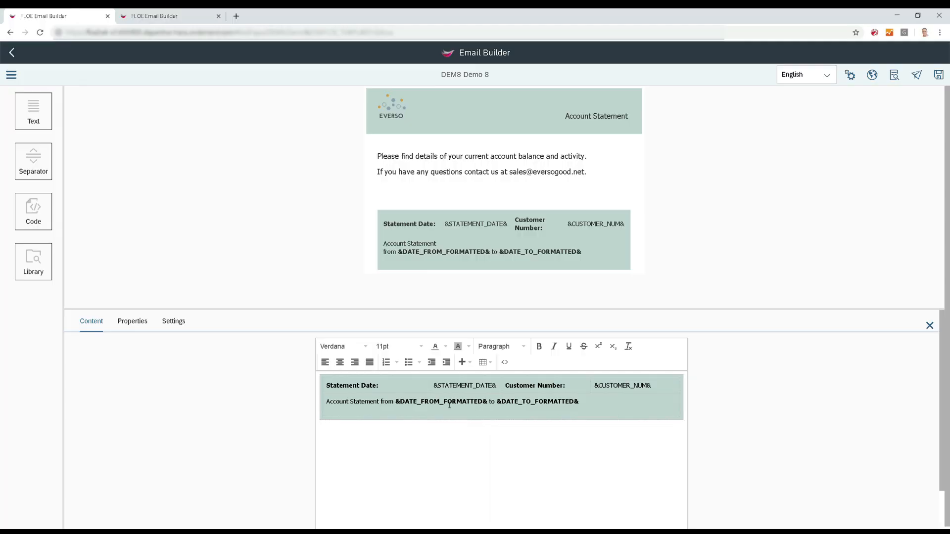
left_click_drag(429, 390, 399, 388)
left_click_drag(591, 387, 574, 388)
double_click(583, 389)
left_click(490, 446)
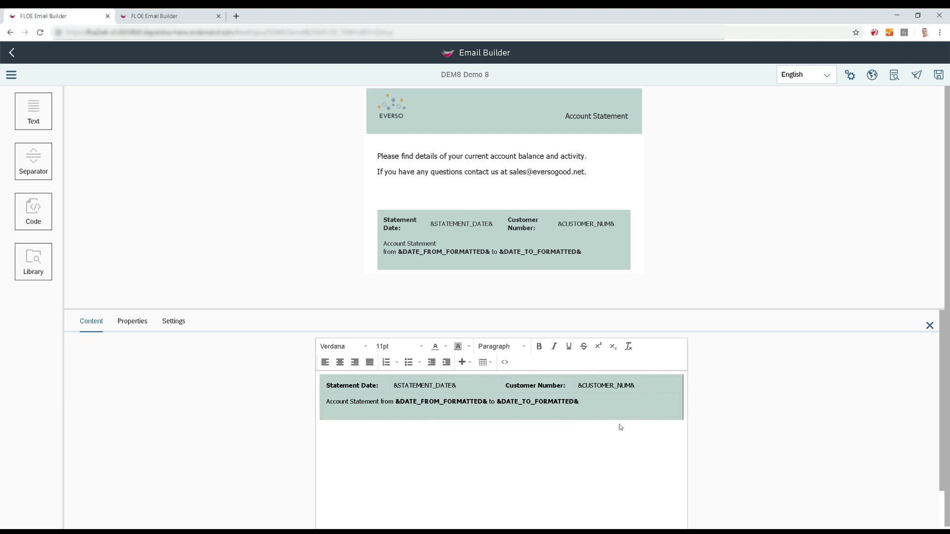
Remove the empty line at the end of the introductory text block and close its editor.
mouse_move(414, 202)
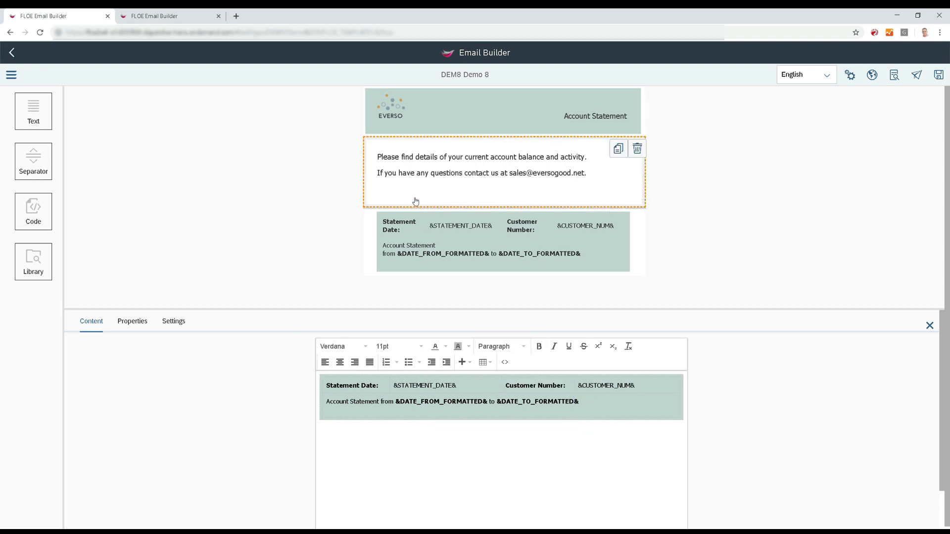
left_click(416, 201)
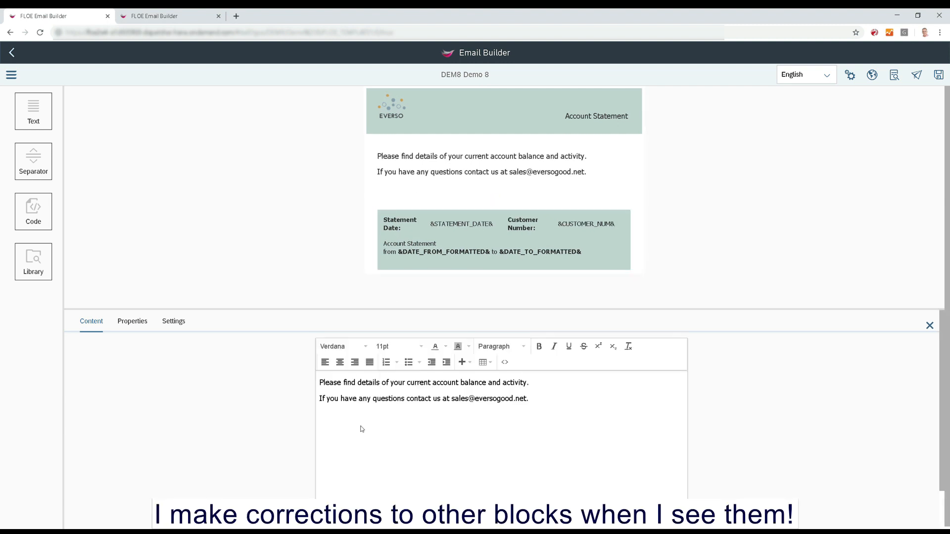
key("BackSpace")
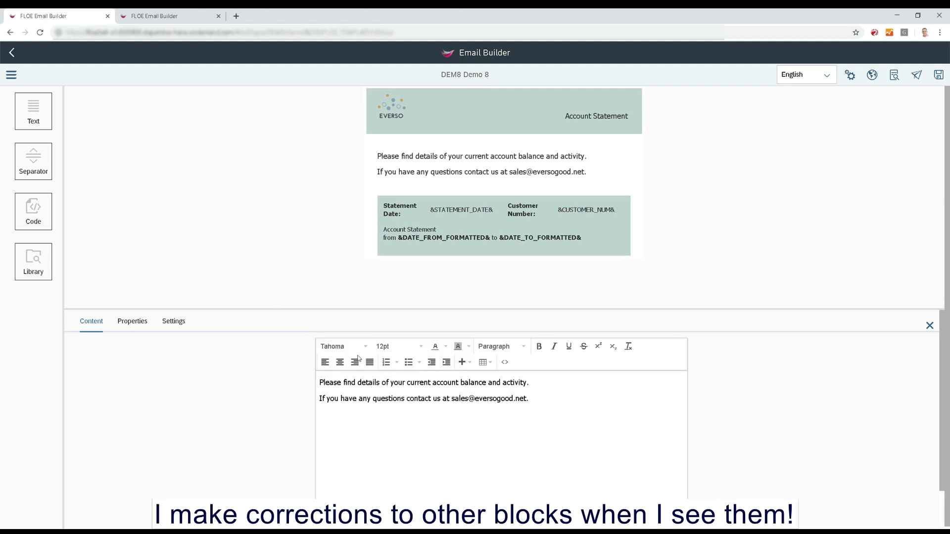
left_click(930, 325)
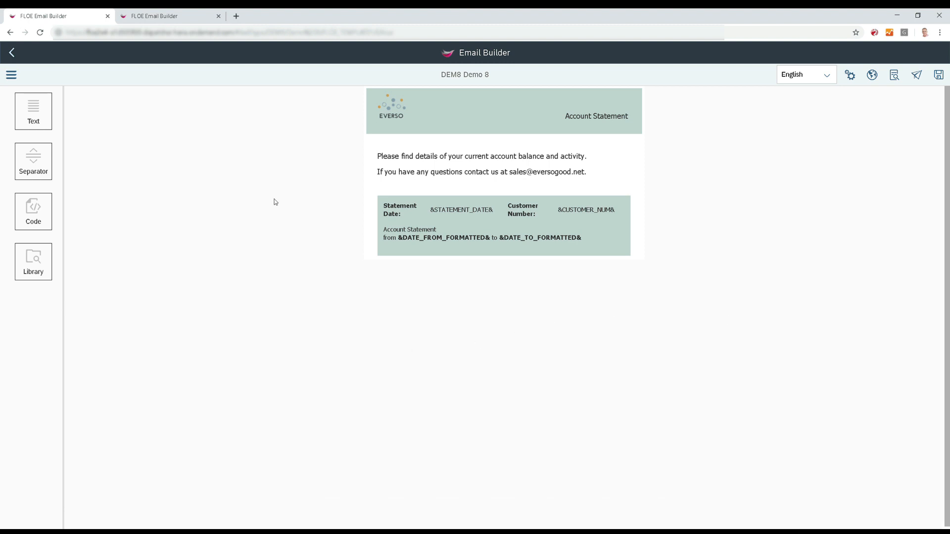
Add a text block below the statement details and paste the HTML source code of the account items and balances table.
left_click_drag(57, 109, 404, 253)
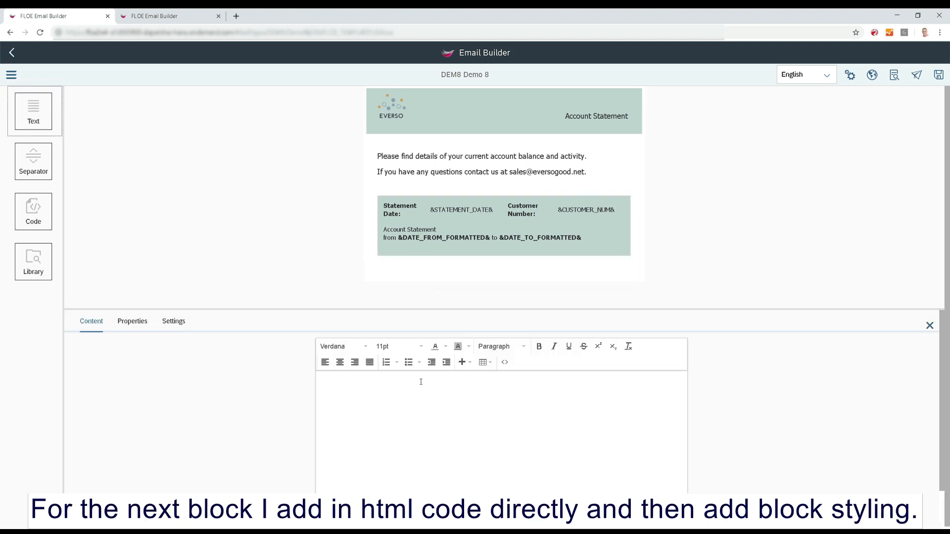
left_click(505, 362)
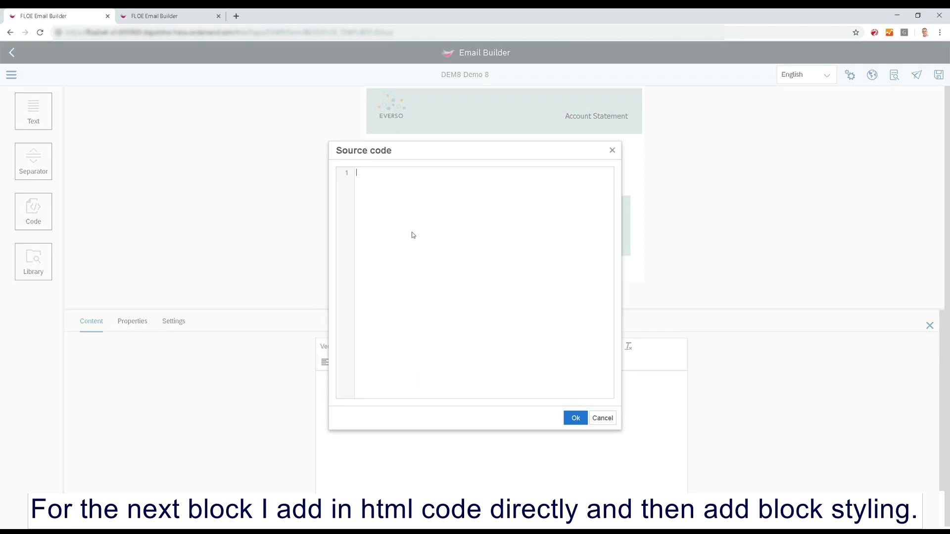
key("ctrl+v")
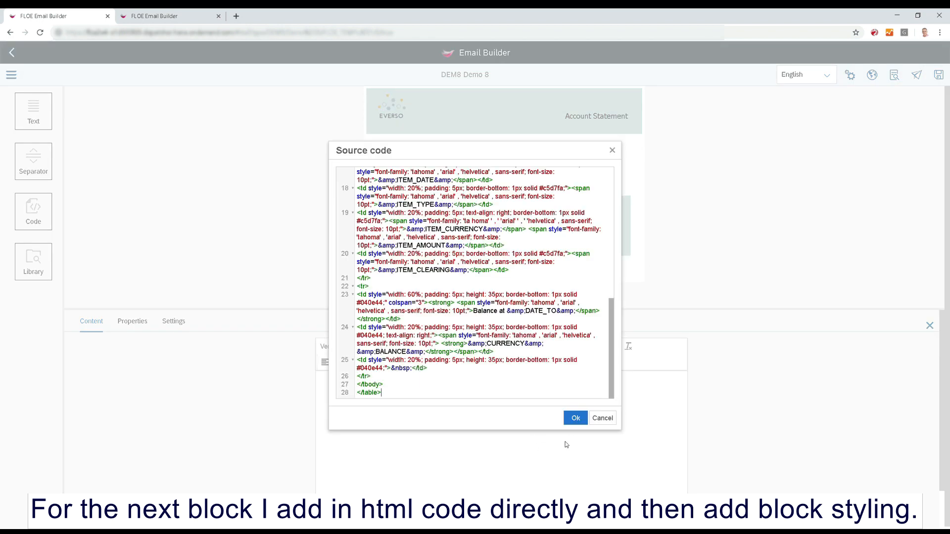
left_click(575, 418)
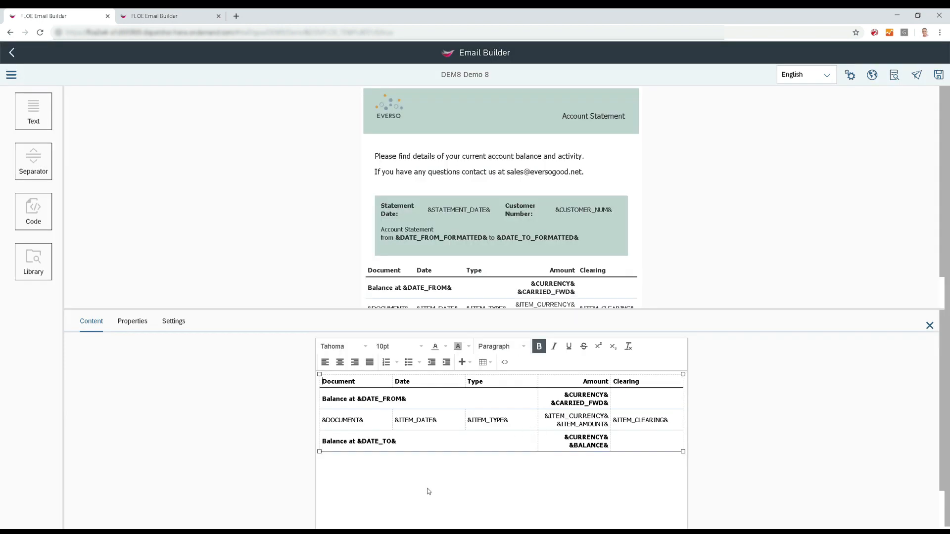
Set the items table block's padding to 10px top and bottom and 20px right and left.
left_click(142, 324)
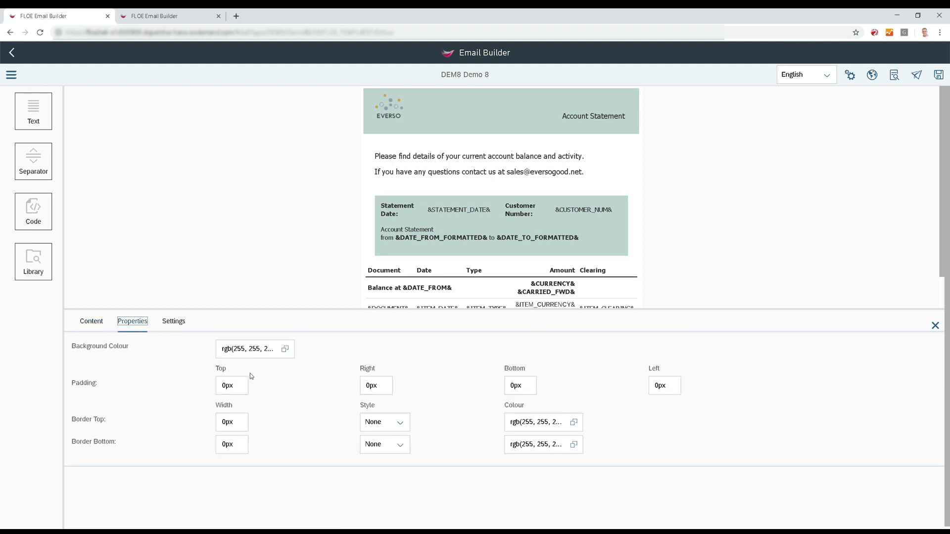
left_click(225, 387)
type("1")
left_click(367, 387)
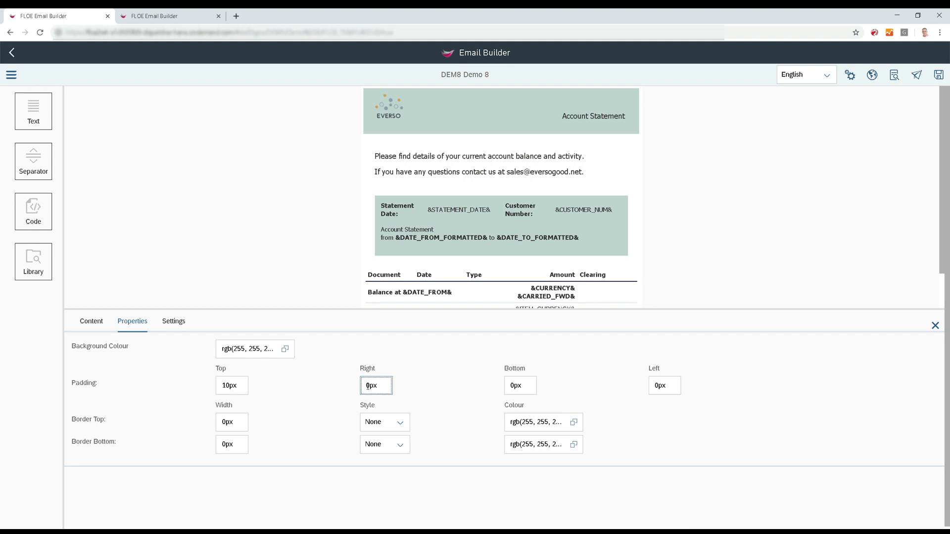
type("2")
left_click(507, 389)
type("1")
left_click(653, 387)
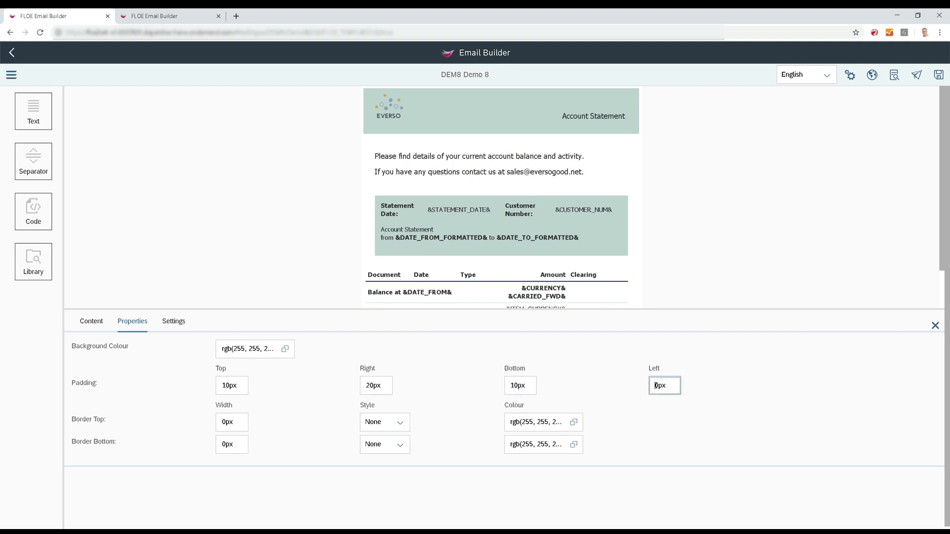
type("2")
left_click(720, 391)
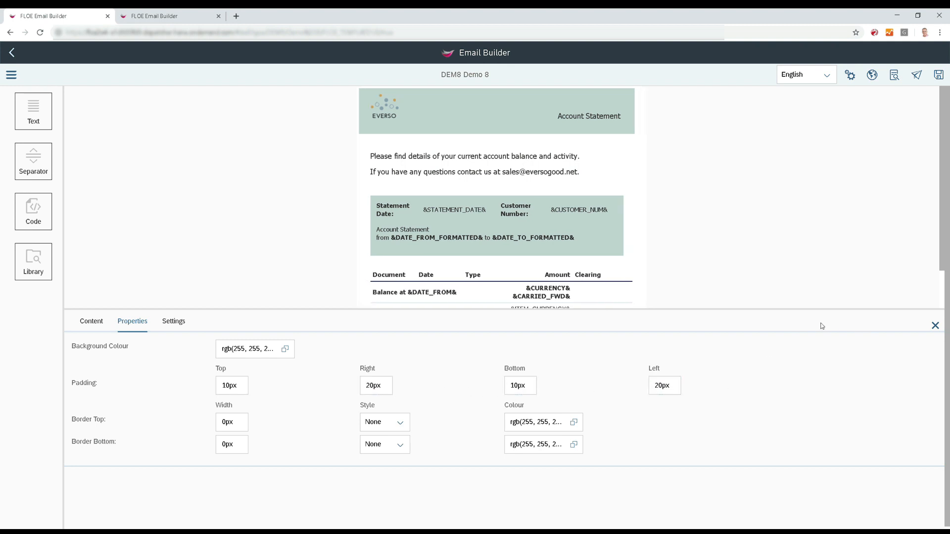
left_click(936, 325)
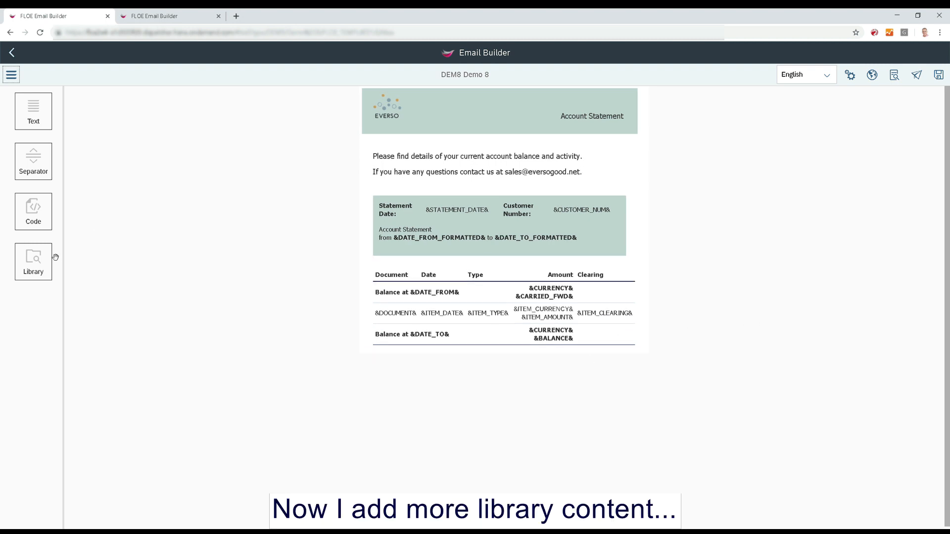
Add the DEMO Contact Us block from the library below the items table.
left_click_drag(55, 258, 381, 338)
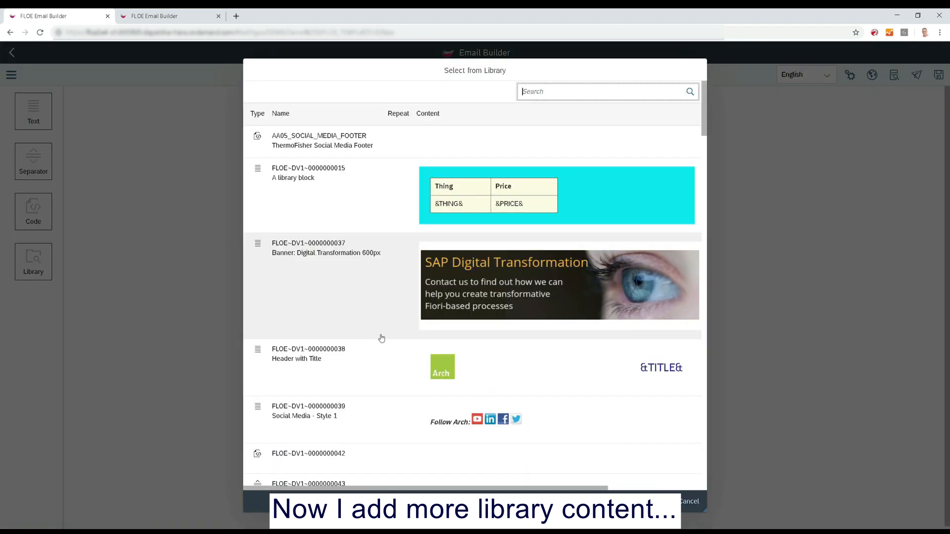
scroll(378, 329, "down", 7)
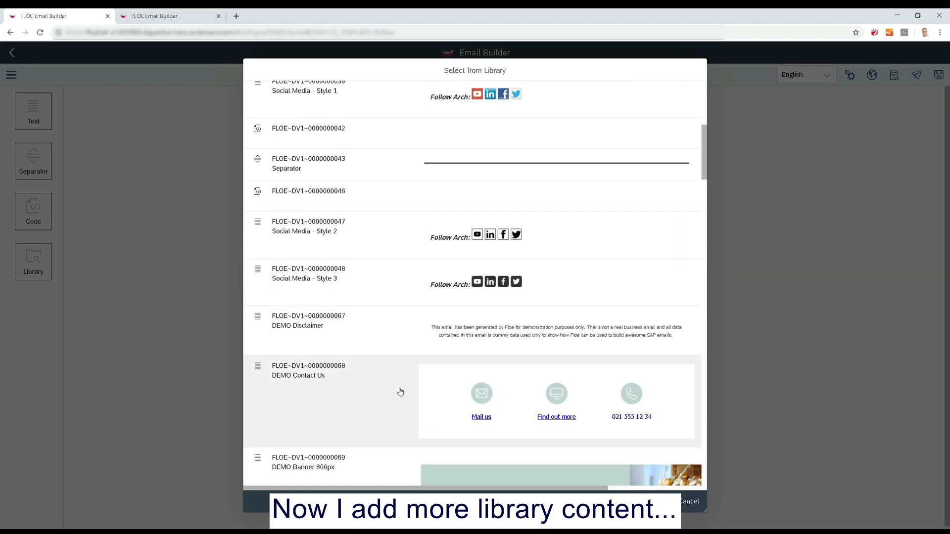
left_click(405, 417)
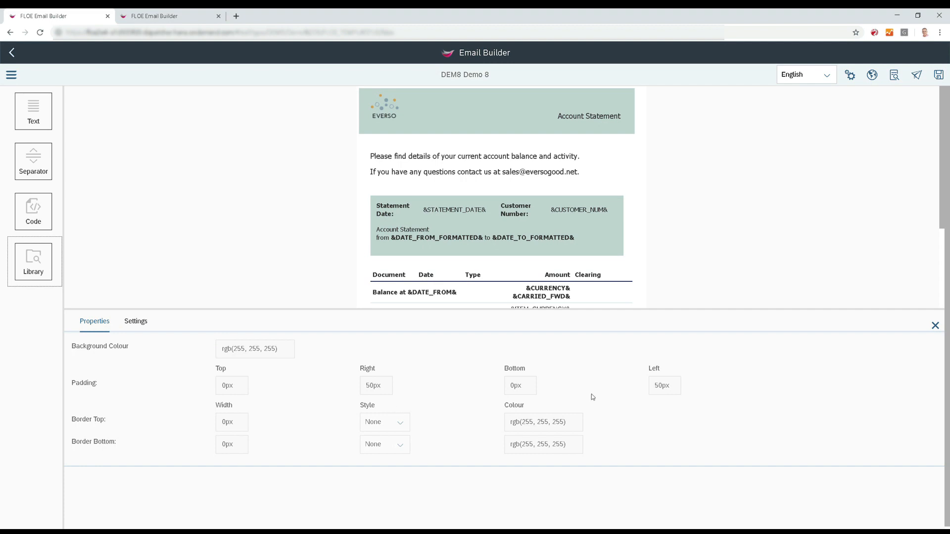
left_click(935, 325)
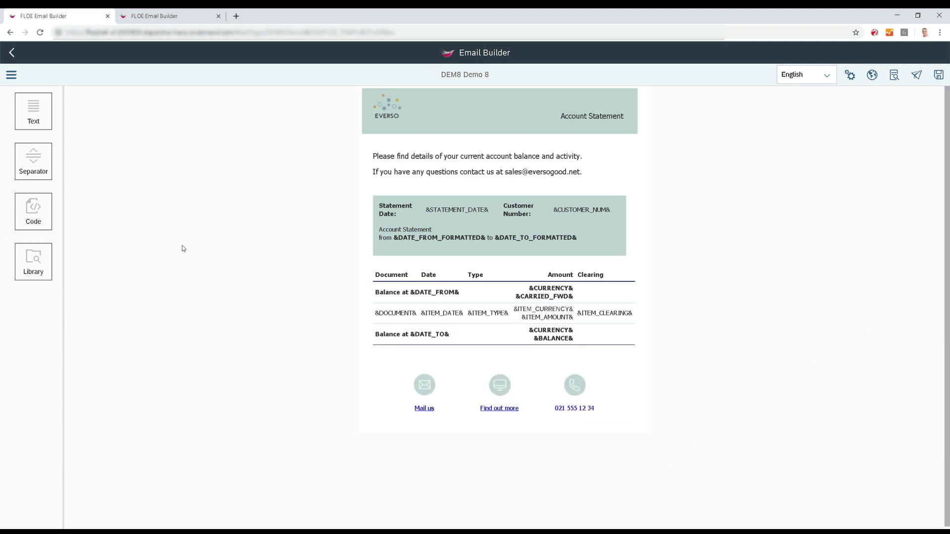
Add the Eversogood banner 600px block from the library below the contact links.
left_click_drag(29, 272, 394, 425)
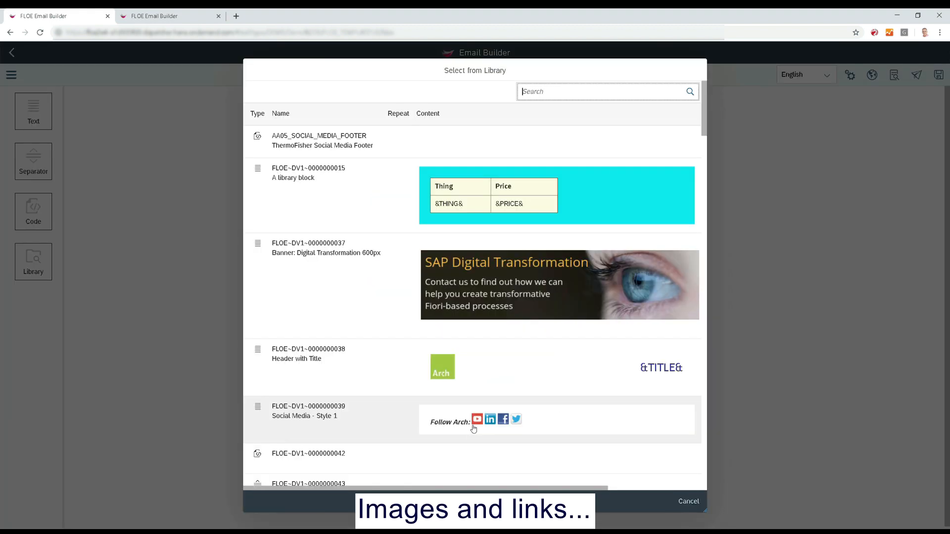
scroll(473, 429, "down", 10)
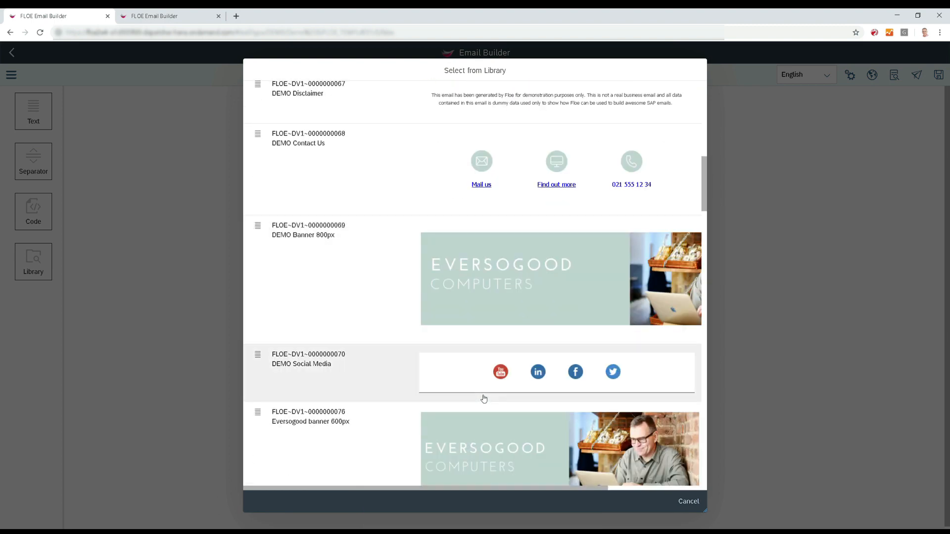
scroll(484, 399, "down", 2)
left_click(494, 397)
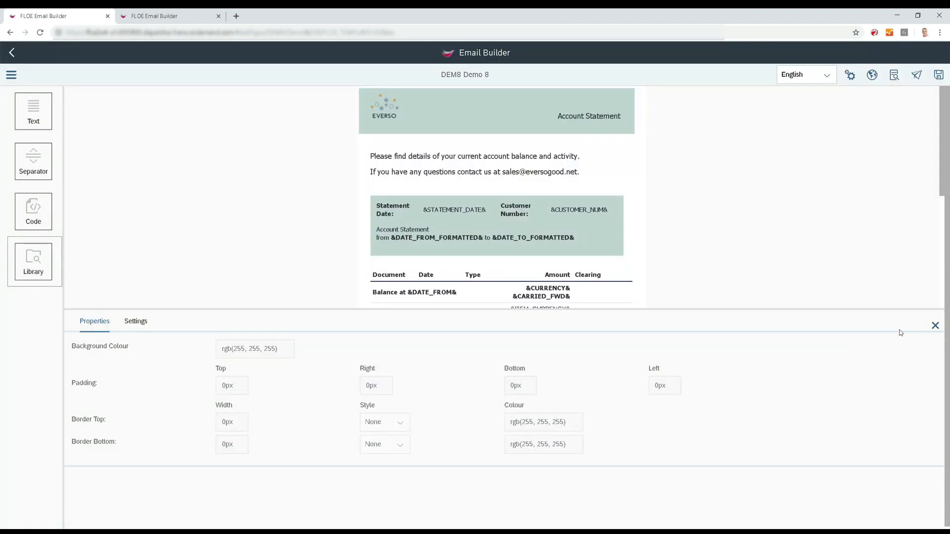
left_click(935, 325)
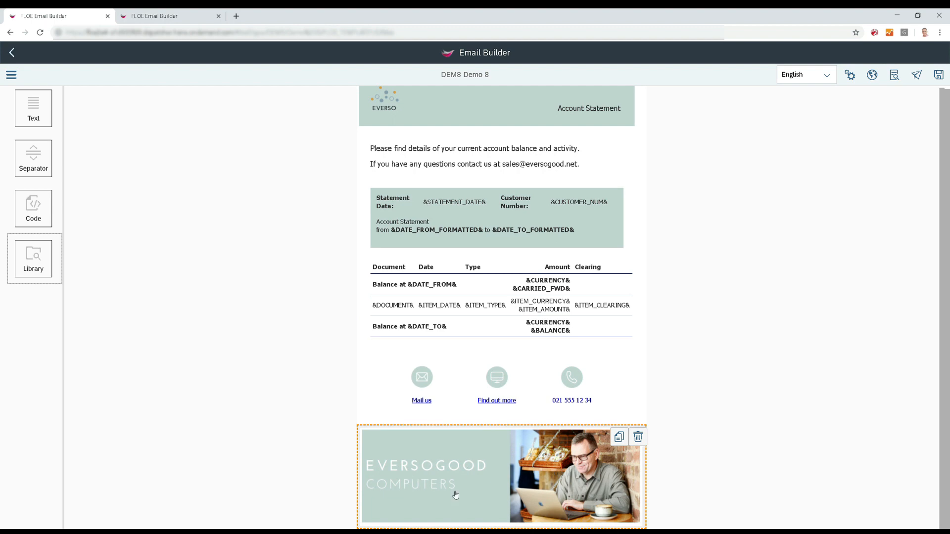
Add the DEMO Disclaimer block from the library and arrange it directly below the Eversogood banner.
left_click(49, 273)
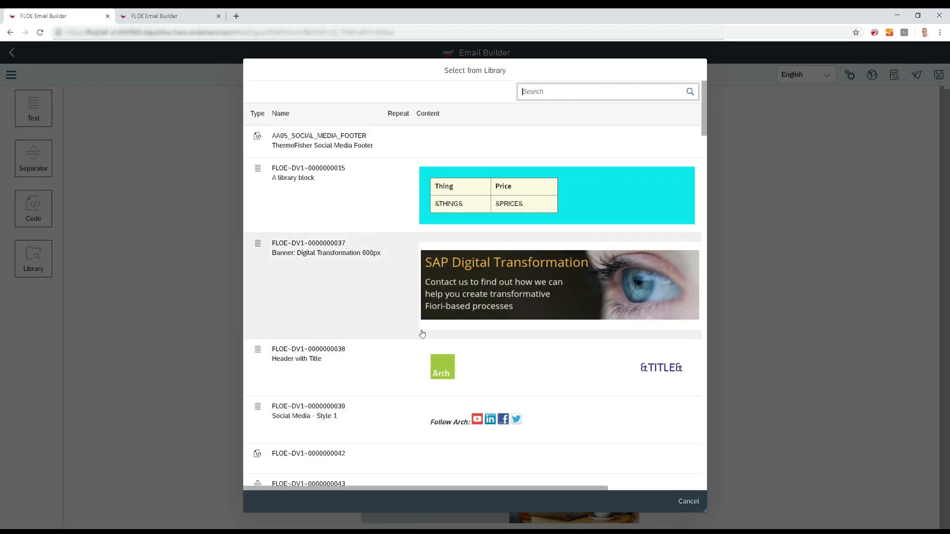
scroll(422, 334, "down", 6)
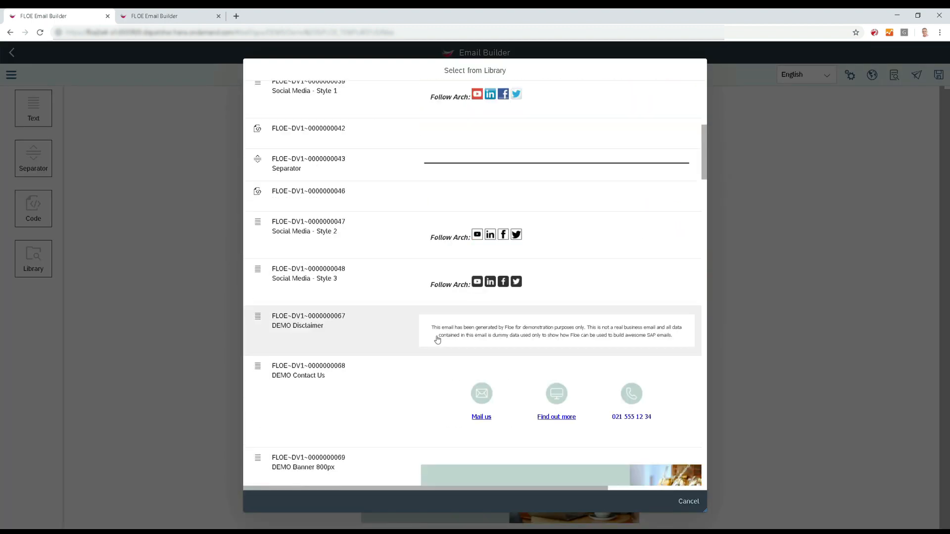
left_click(438, 339)
left_click(934, 322)
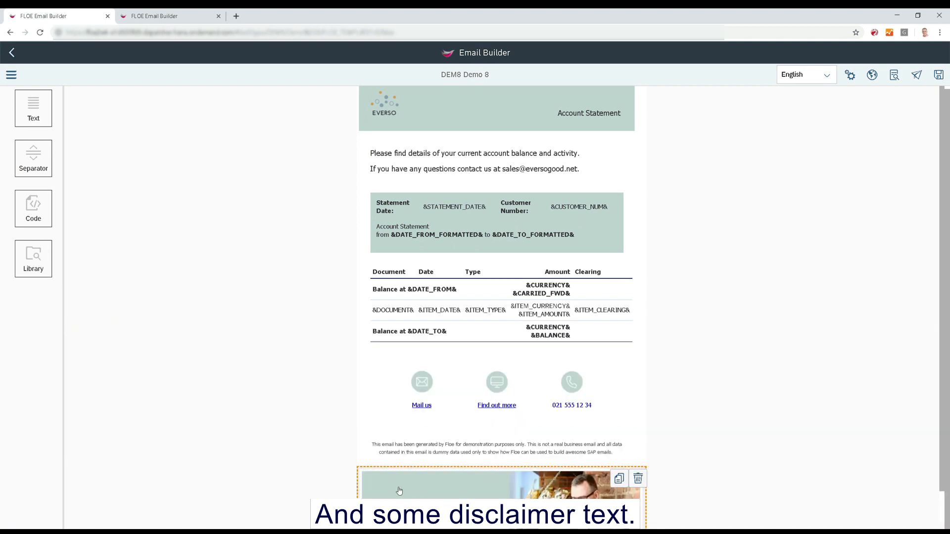
scroll(411, 419, "down", 1)
left_click_drag(370, 437, 376, 399)
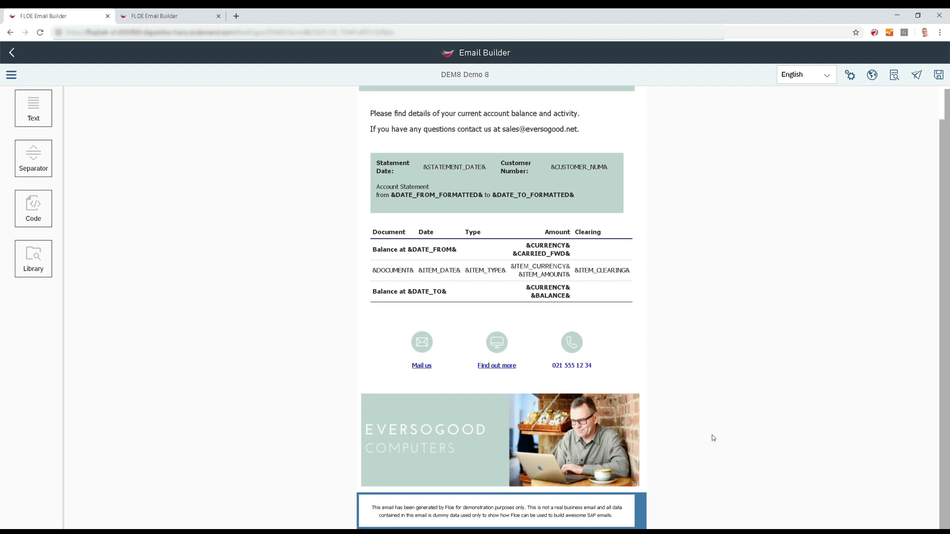
Save the email template and preview it, then return to the editor.
scroll(645, 442, "up", 1)
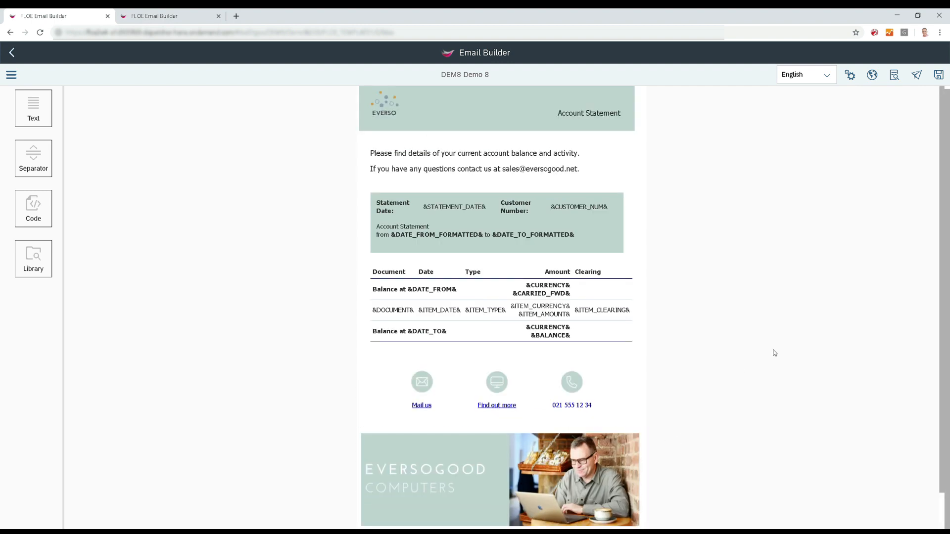
left_click(939, 74)
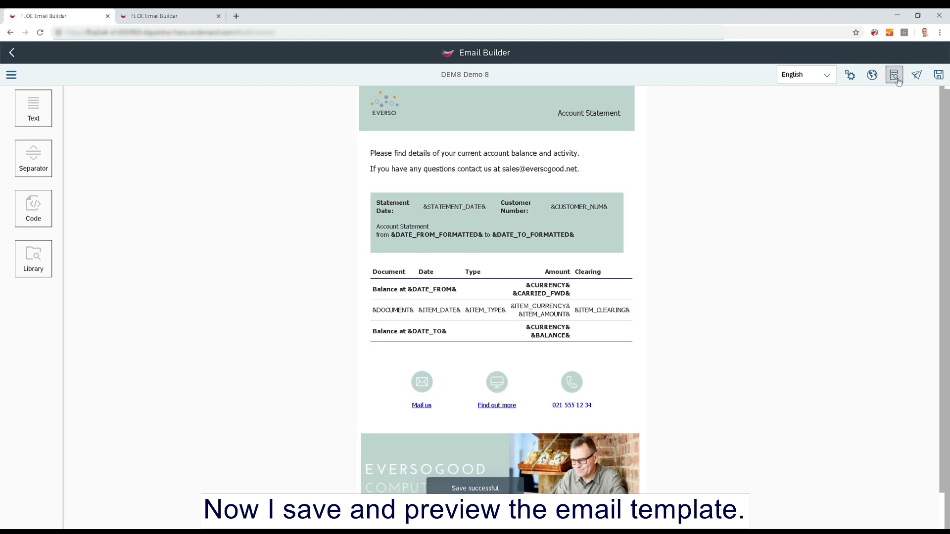
left_click(894, 75)
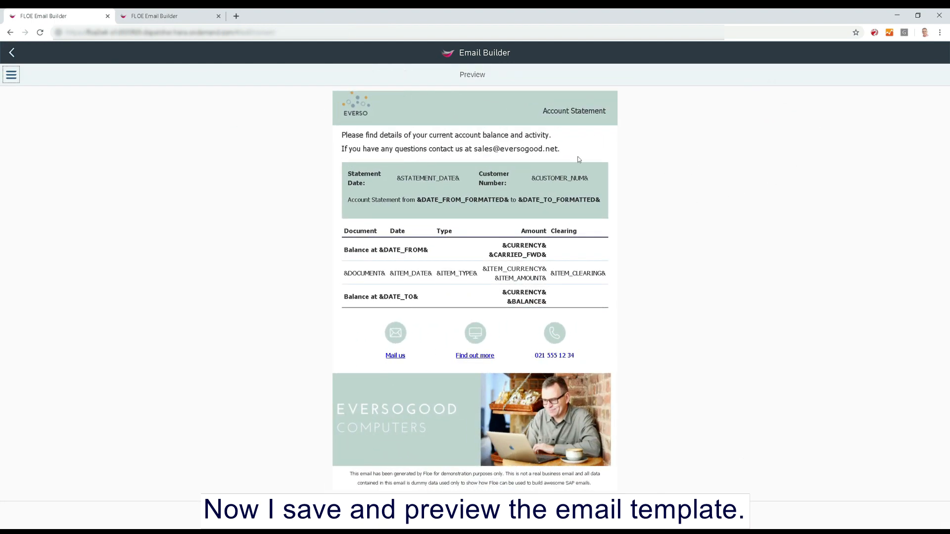
left_click(12, 53)
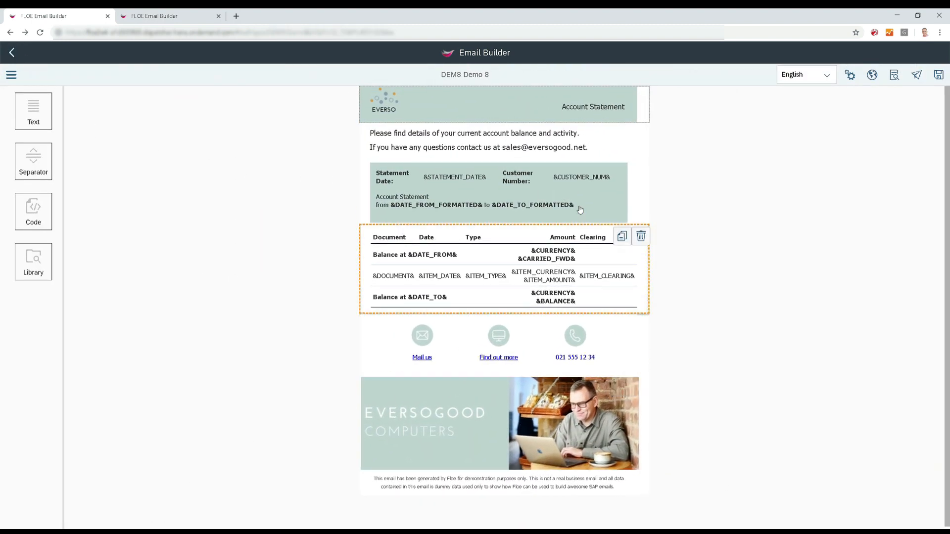
Set the header block's top padding to 10px.
left_click(520, 114)
left_click(132, 321)
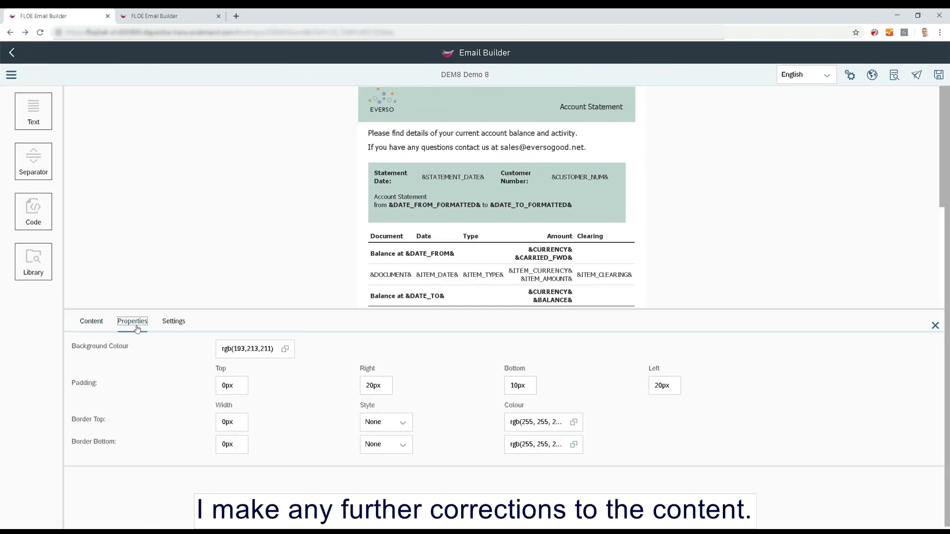
left_click(227, 389)
type("1")
key("Return")
left_click(935, 325)
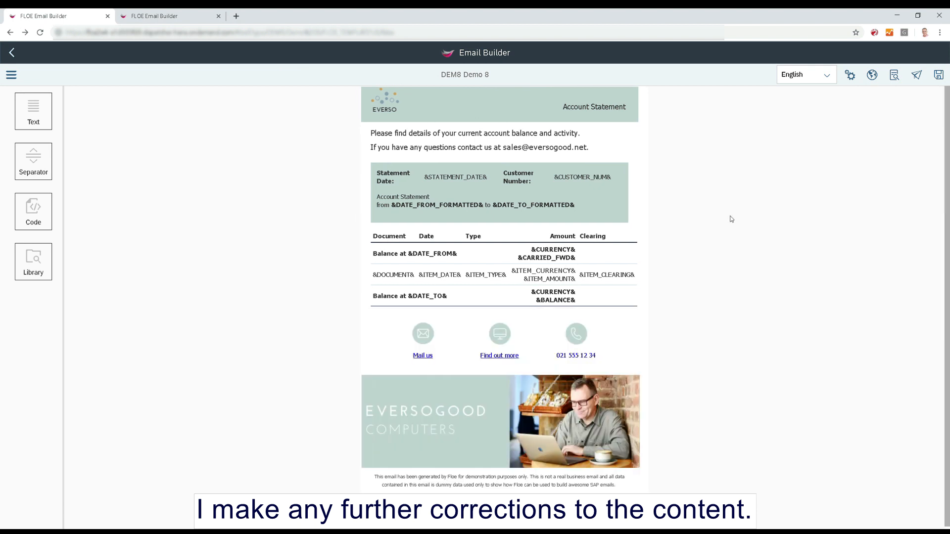
Set the font size of the Account Statement title in the header block to 16pt.
left_click(591, 110)
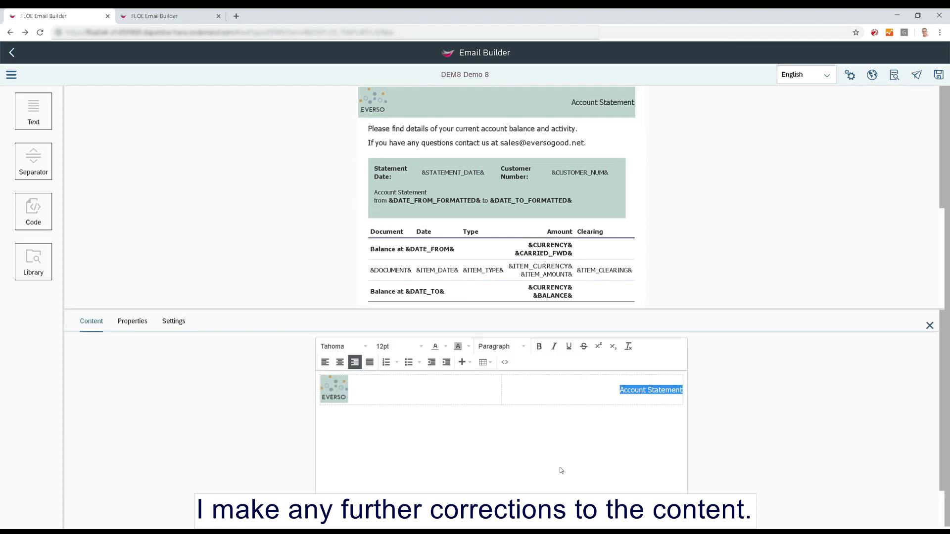
left_click(419, 346)
left_click(403, 215)
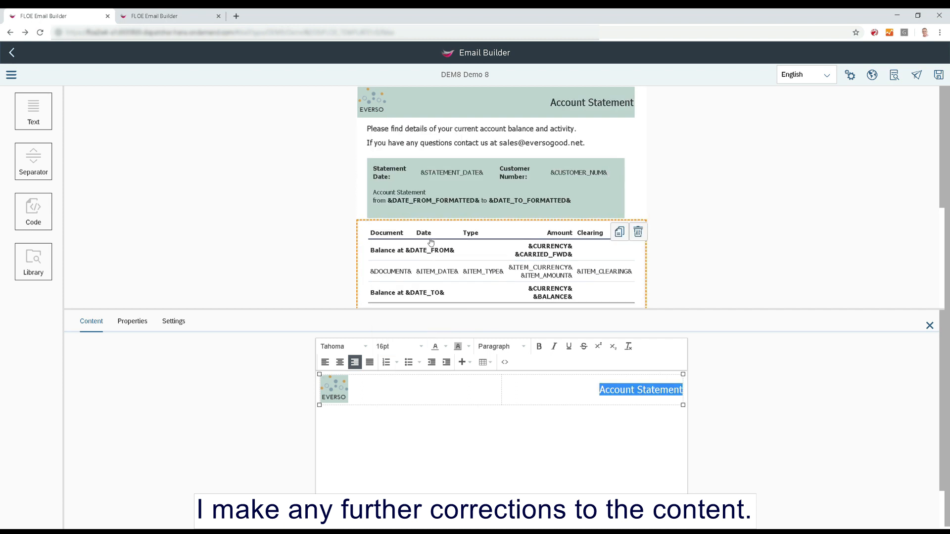
left_click(504, 431)
Set the header block's padding to 10px top, 20px right, 10px bottom and 20px left, and close its properties.
left_click(132, 322)
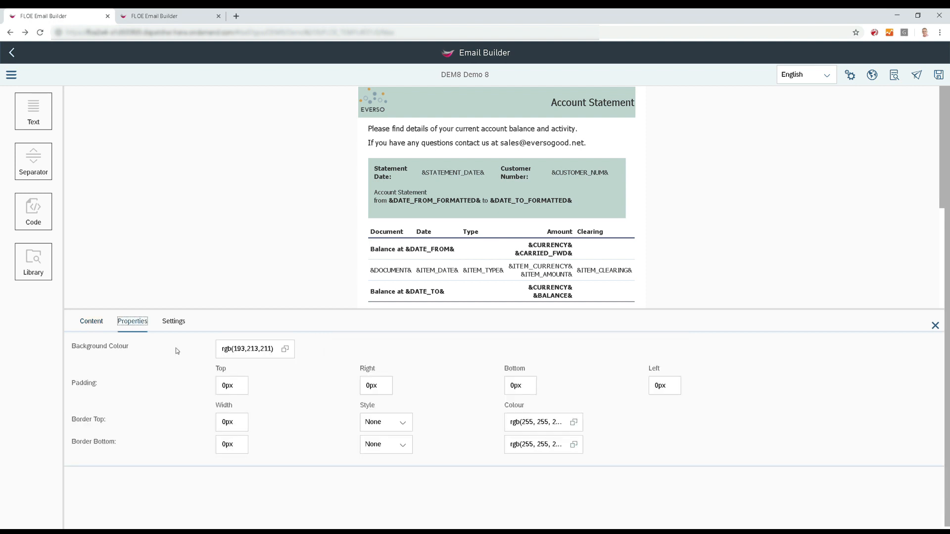
left_click(221, 388)
type("1")
left_click(365, 387)
type("2")
left_click(514, 390)
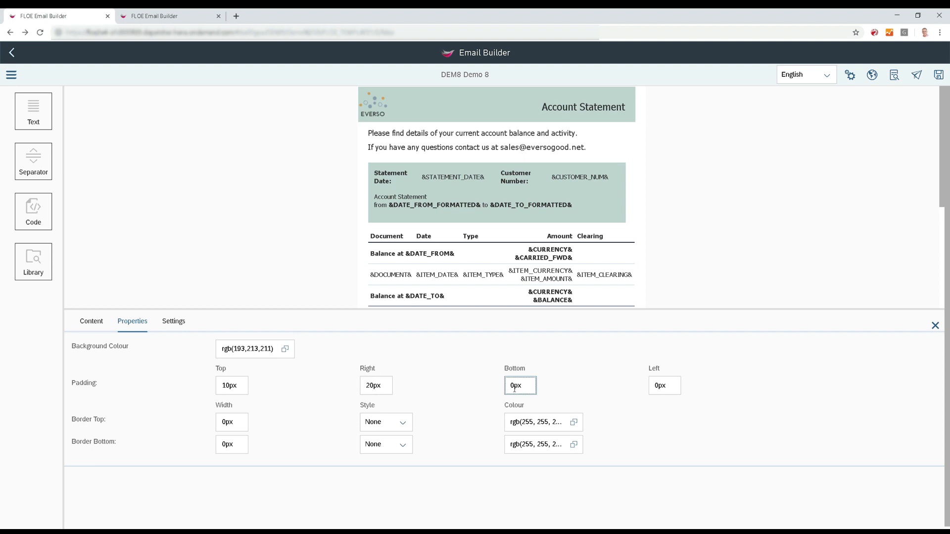
type("1")
left_click(656, 386)
type("2")
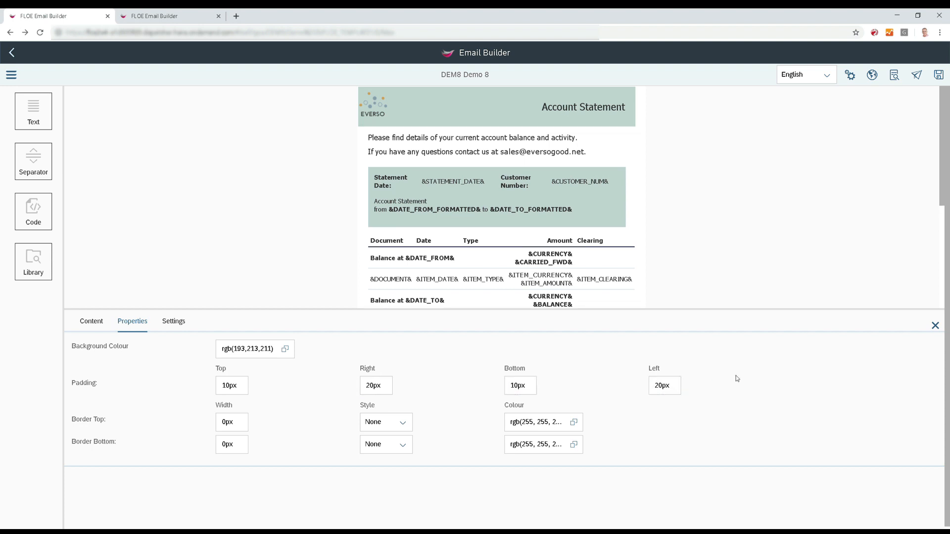
left_click(936, 325)
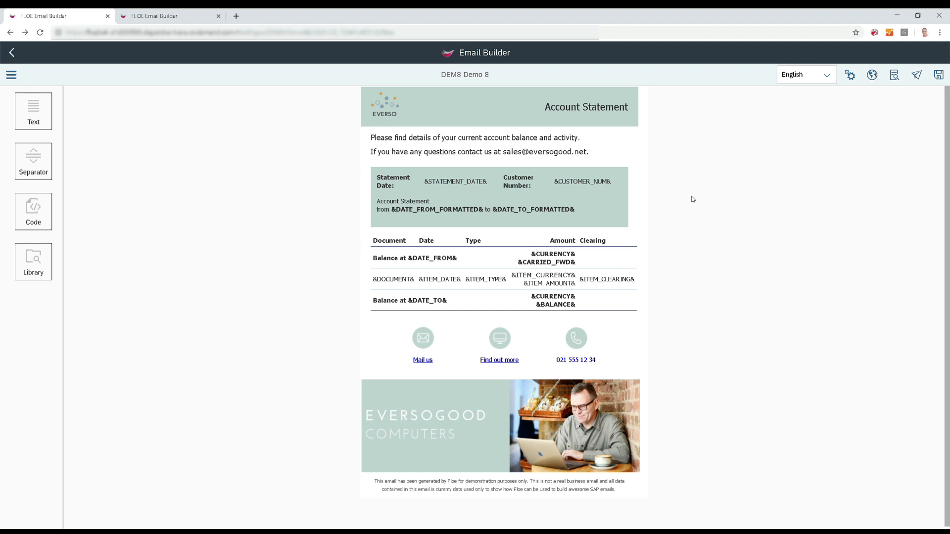
Save the email template and examine the test preview of the complete email filled with the SAP test data.
left_click(939, 74)
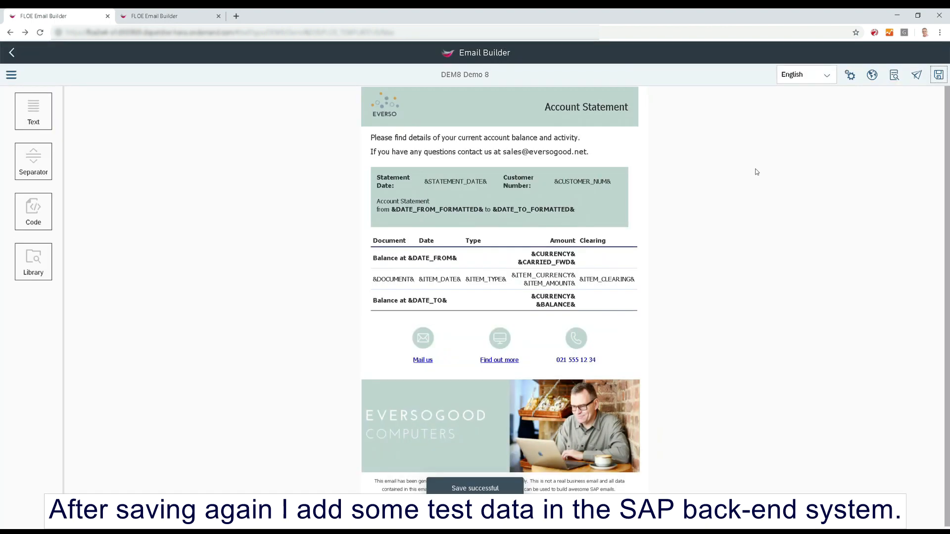
left_click(917, 75)
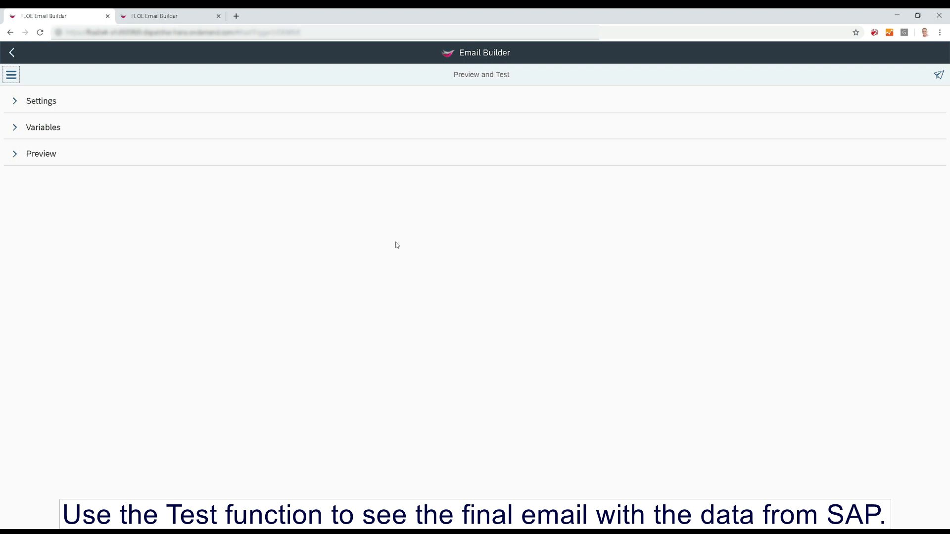
left_click(16, 154)
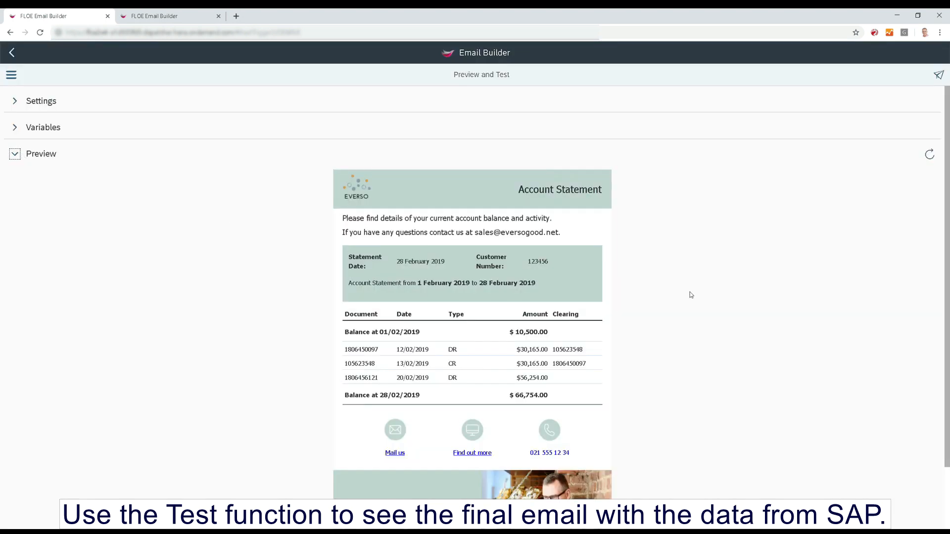
scroll(692, 291, "down", 1)
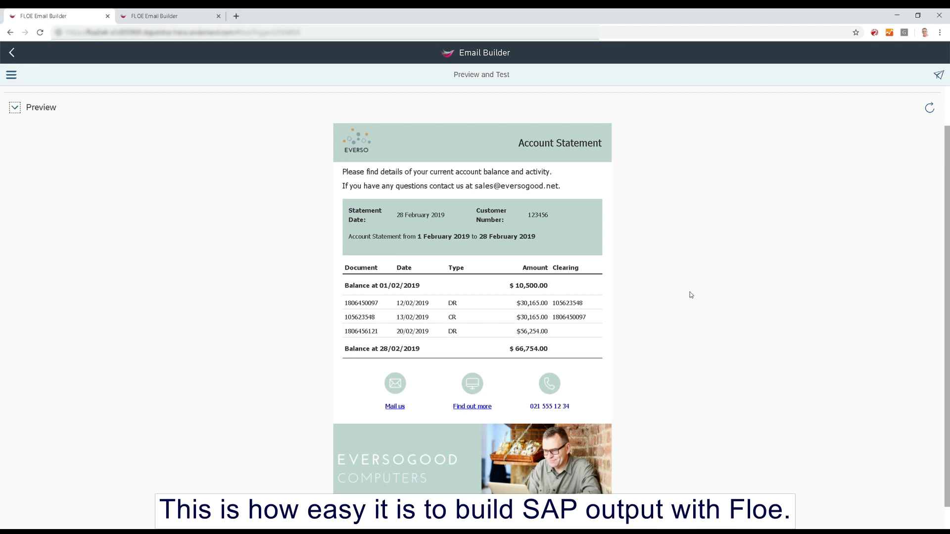
scroll(691, 295, "down", 1)
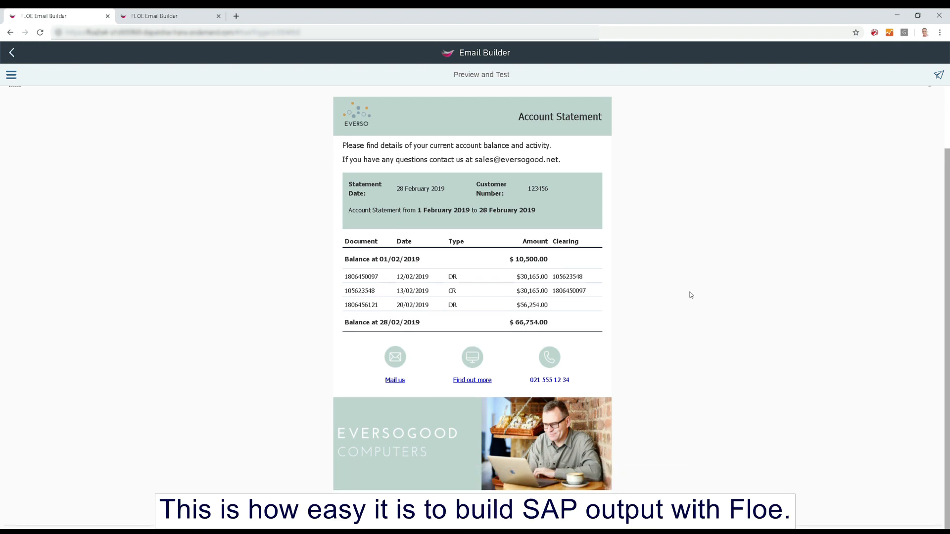